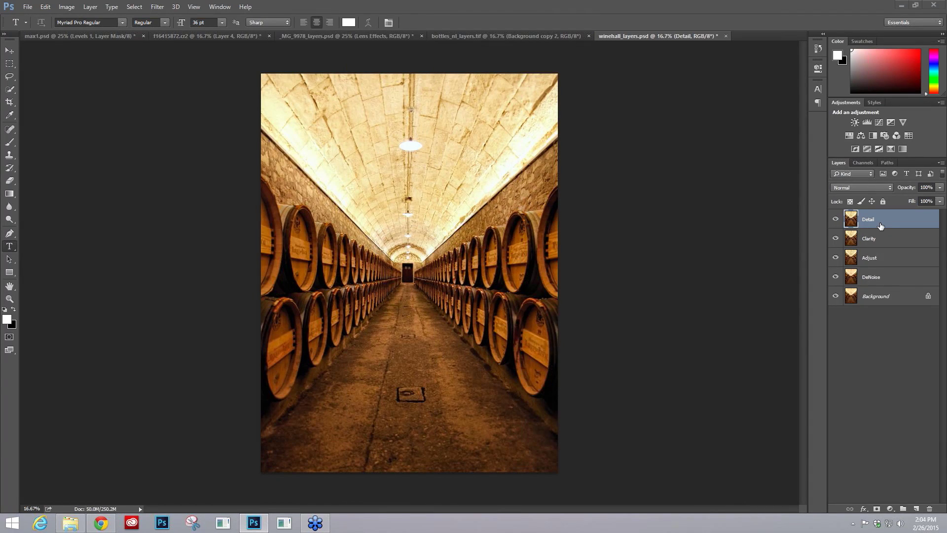
- Duplicate the Detail layer and launch the Topaz ReStyle filter on the copy
{"action": "key", "text": "ctrl+j"}
{"action": "left_click", "coordinate": [158, 7]}
{"action": "mouse_move", "coordinate": [163, 218]}
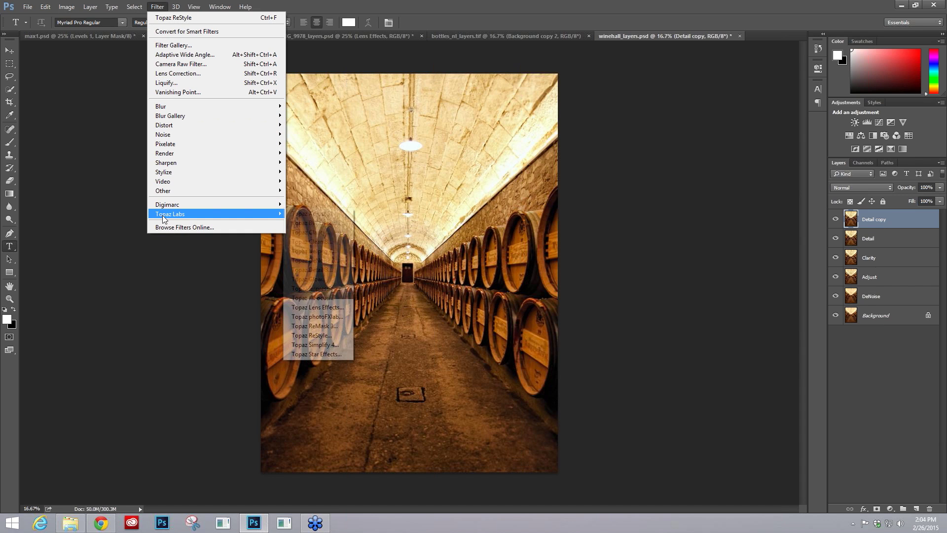
{"action": "left_click", "coordinate": [315, 336]}
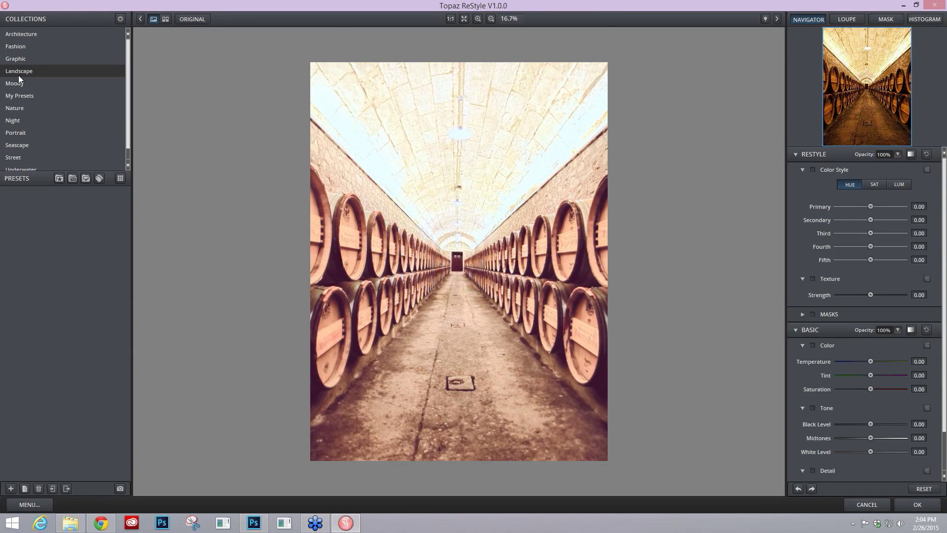
- Choose the Architecture collection and preview its first presets
{"action": "scroll", "coordinate": [47, 128], "scroll_direction": "down", "scroll_amount": 1}
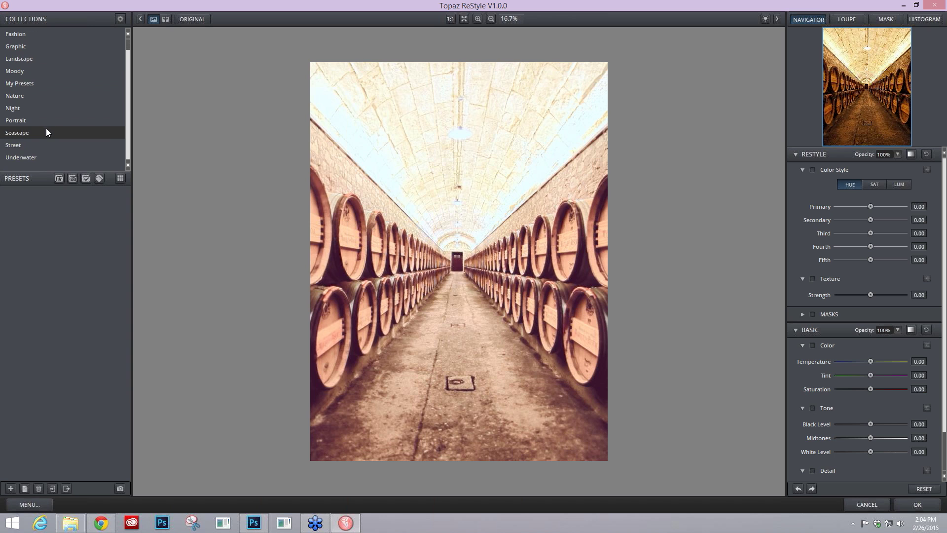
{"action": "scroll", "coordinate": [44, 122], "scroll_direction": "up", "scroll_amount": 1}
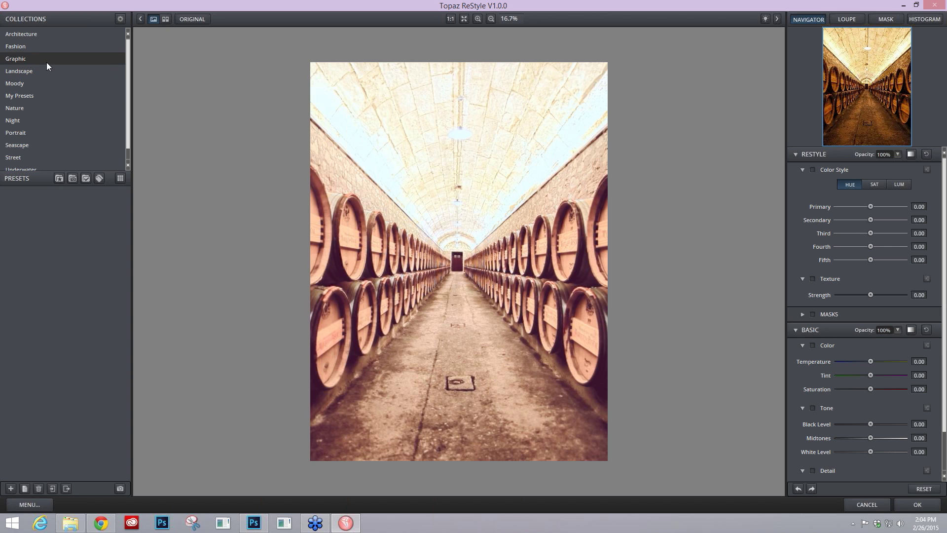
{"action": "left_click", "coordinate": [24, 34]}
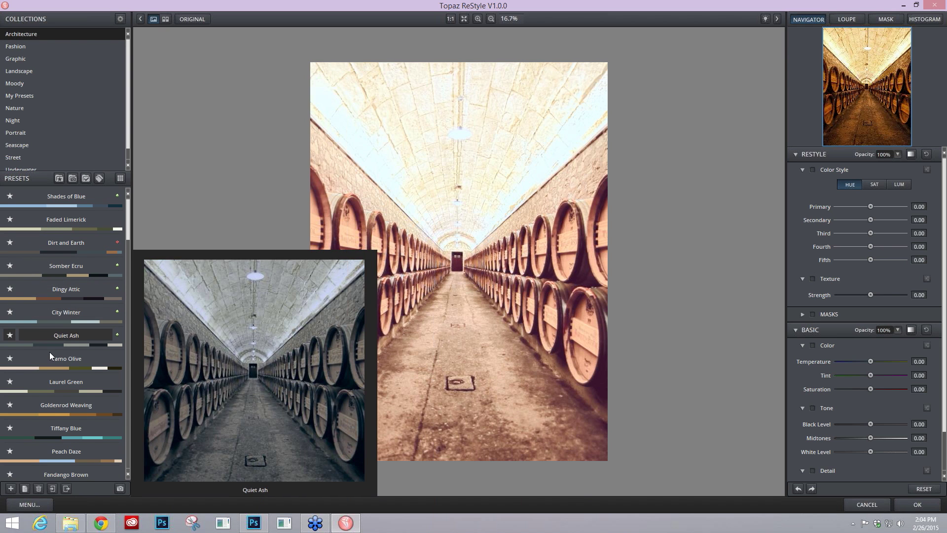
{"action": "scroll", "coordinate": [51, 359], "scroll_direction": "down", "scroll_amount": 2}
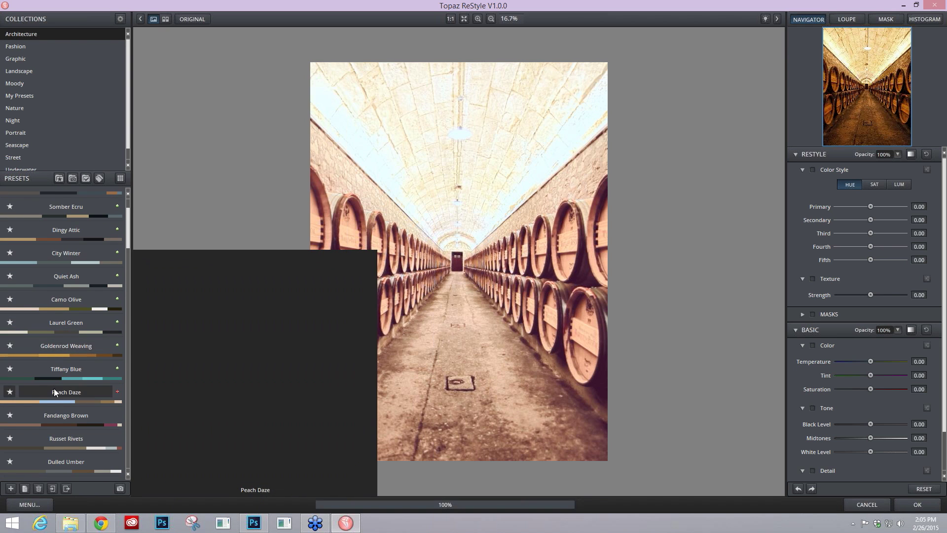
{"action": "scroll", "coordinate": [61, 360], "scroll_direction": "down", "scroll_amount": 1}
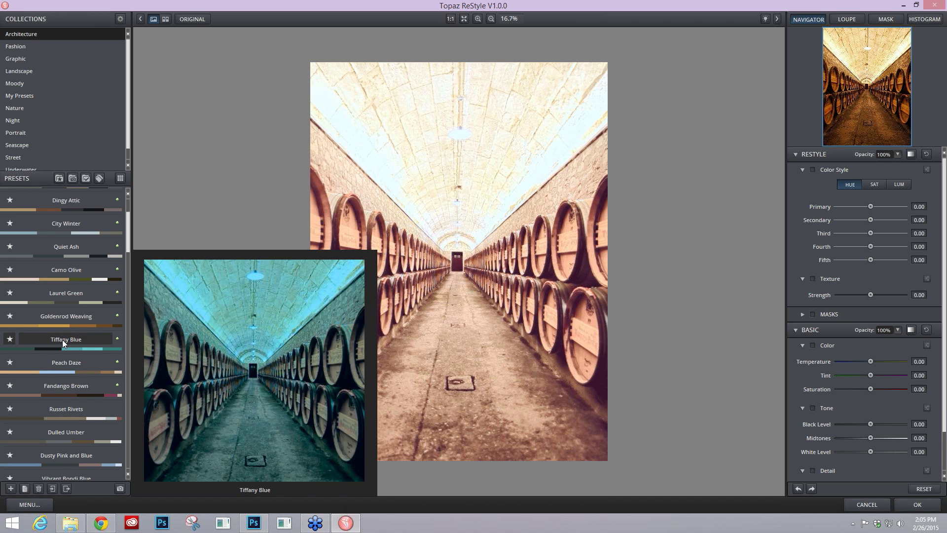
- Apply the Tiffany Blue preset and compare the ReStyle effect at 45% and 100% opacity
{"action": "left_click", "coordinate": [63, 339]}
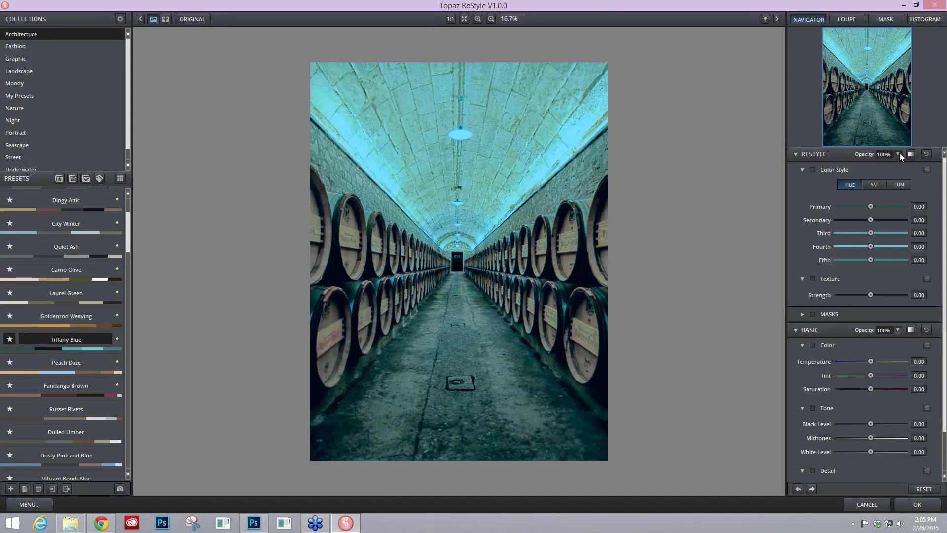
{"action": "left_click_drag", "start_coordinate": [900, 153], "coordinate": [891, 159]}
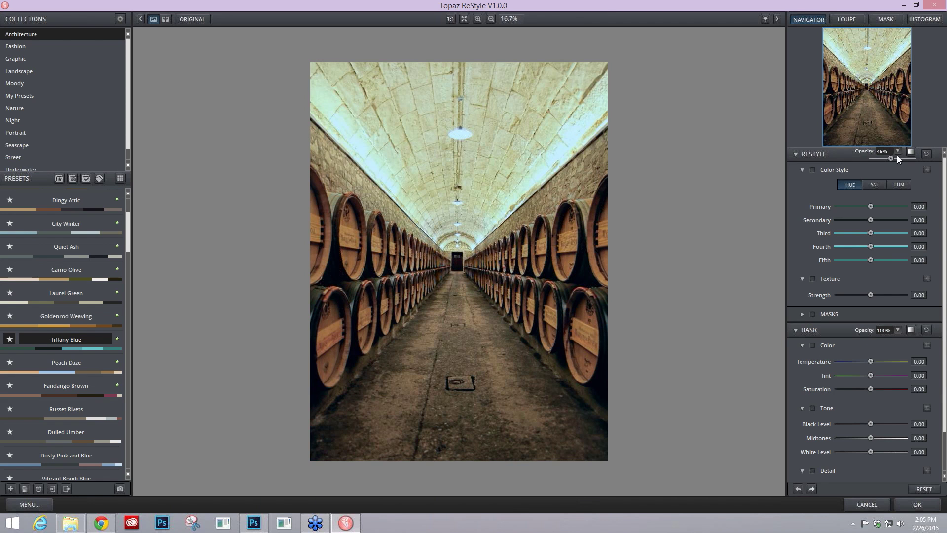
{"action": "left_click_drag", "start_coordinate": [897, 155], "coordinate": [919, 156]}
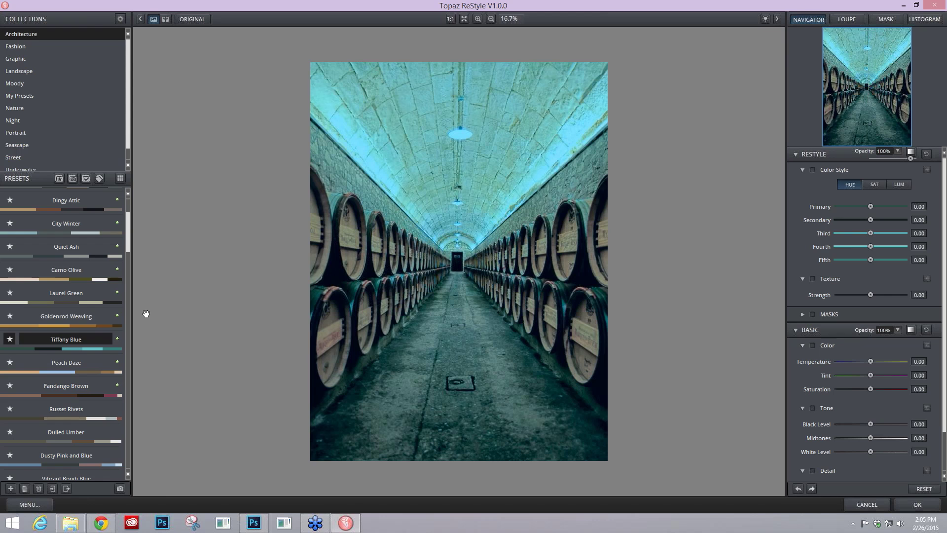
- Look through the remaining presets in the Architecture collection list
{"action": "scroll", "coordinate": [82, 294], "scroll_direction": "down", "scroll_amount": 5}
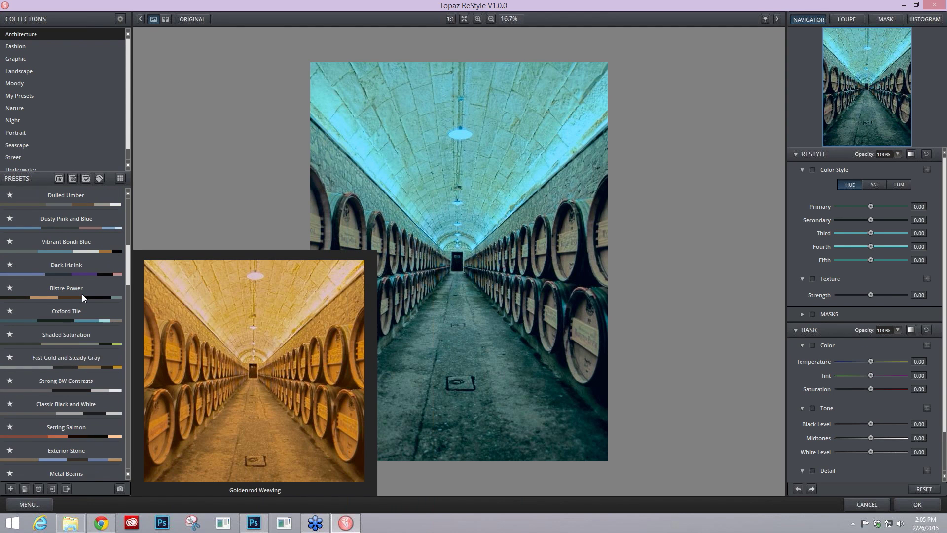
{"action": "scroll", "coordinate": [82, 294], "scroll_direction": "down", "scroll_amount": 5}
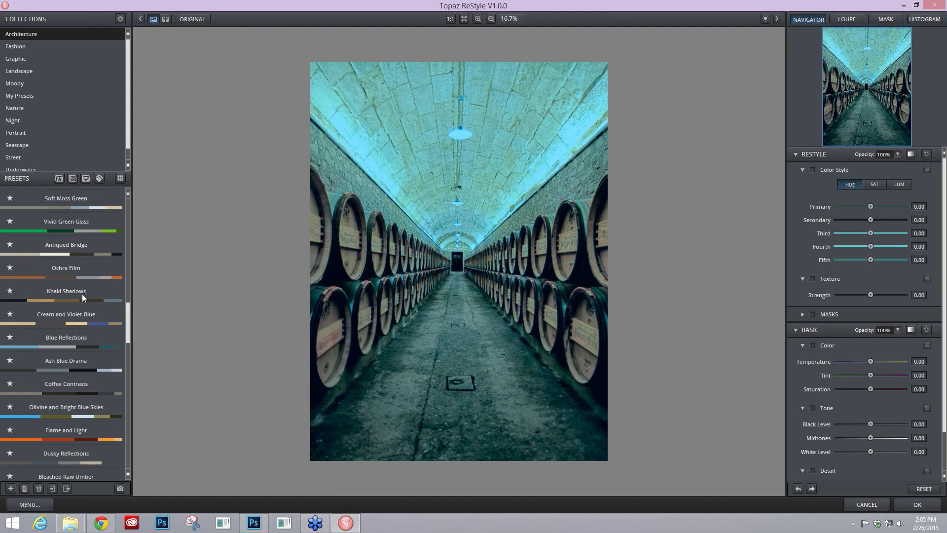
{"action": "scroll", "coordinate": [82, 294], "scroll_direction": "down", "scroll_amount": 4}
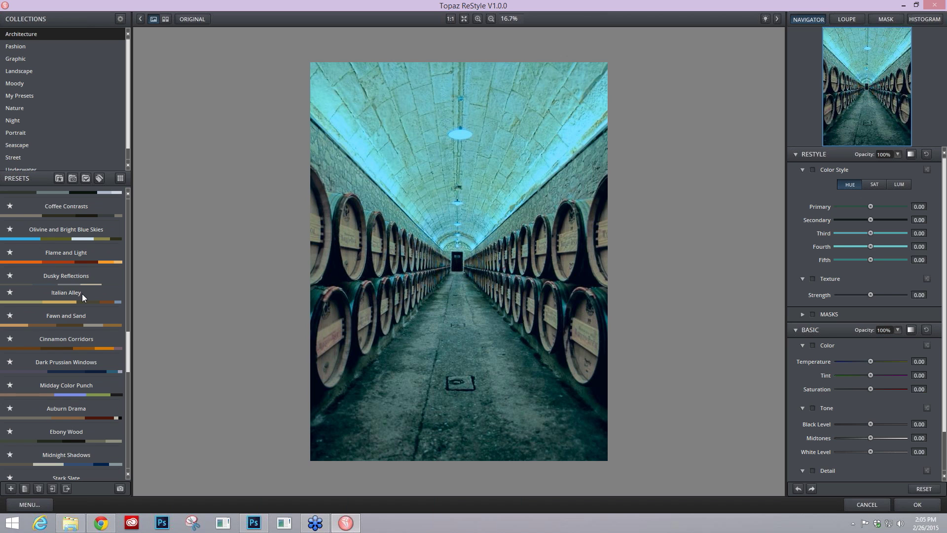
{"action": "scroll", "coordinate": [82, 294], "scroll_direction": "down", "scroll_amount": 3}
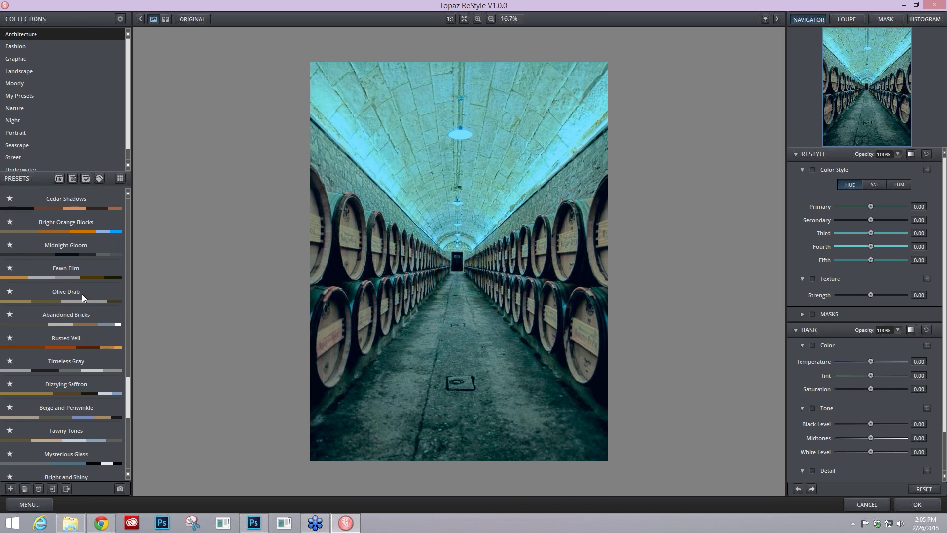
{"action": "scroll", "coordinate": [82, 294], "scroll_direction": "down", "scroll_amount": 1}
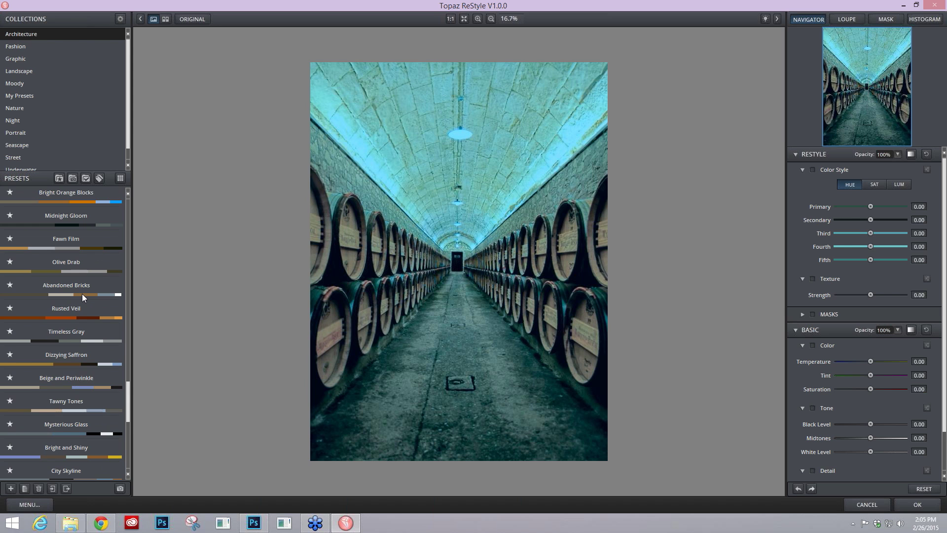
{"action": "scroll", "coordinate": [82, 294], "scroll_direction": "down", "scroll_amount": 3}
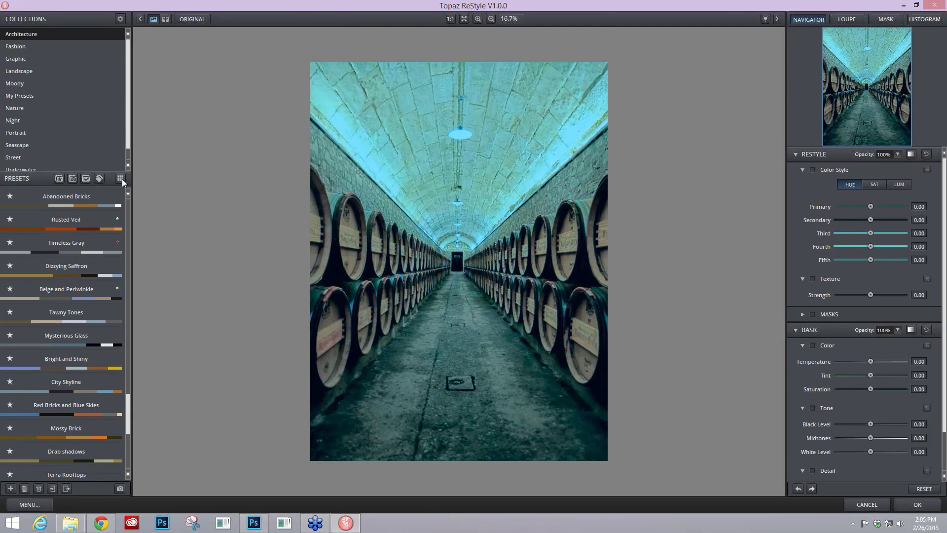
- Show the Architecture presets in the grid view and mark Shades of Blue and Tiffany Blue
{"action": "left_click", "coordinate": [121, 178]}
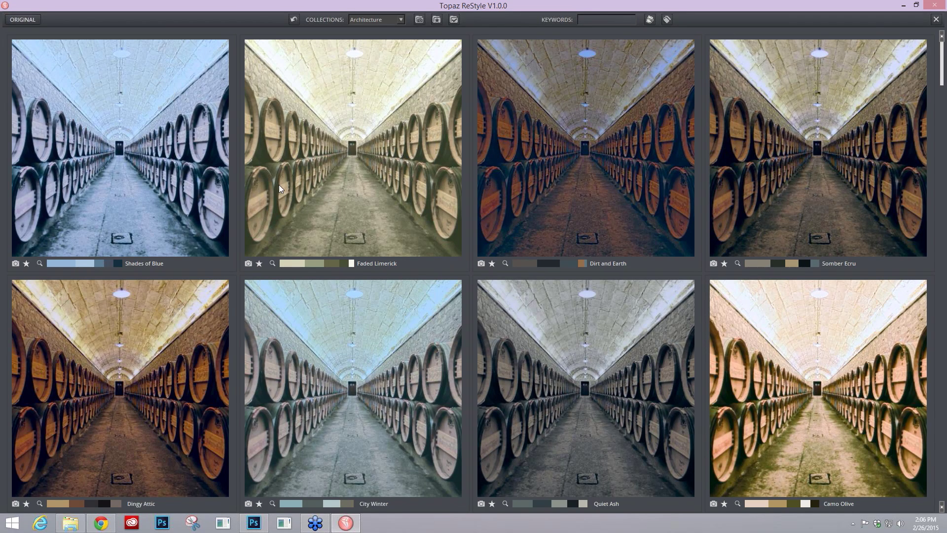
{"action": "left_click", "coordinate": [17, 265]}
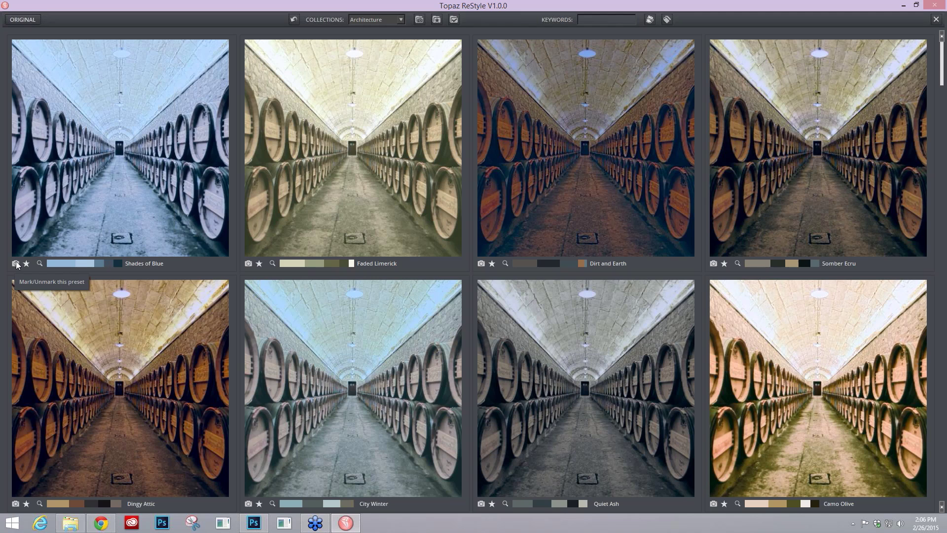
{"action": "left_click", "coordinate": [16, 265]}
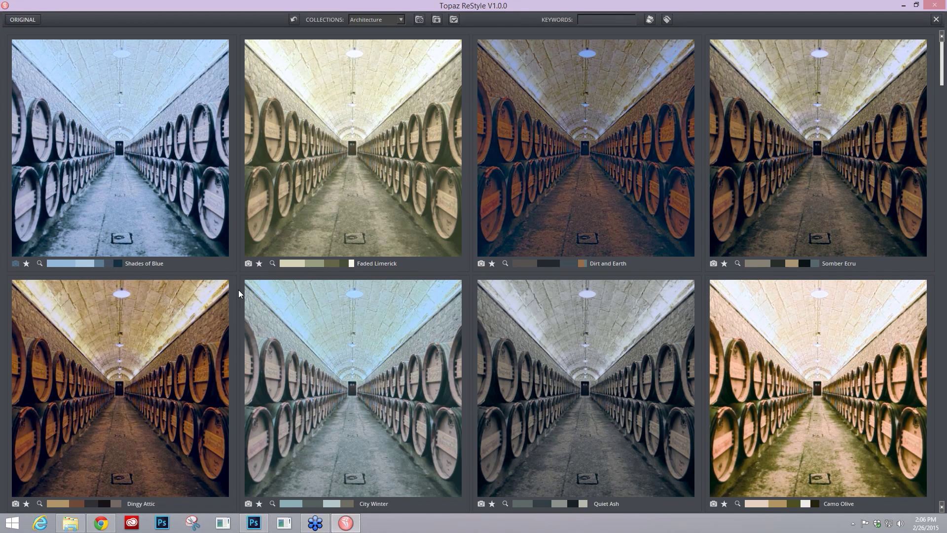
{"action": "scroll", "coordinate": [239, 289], "scroll_direction": "down", "scroll_amount": 4}
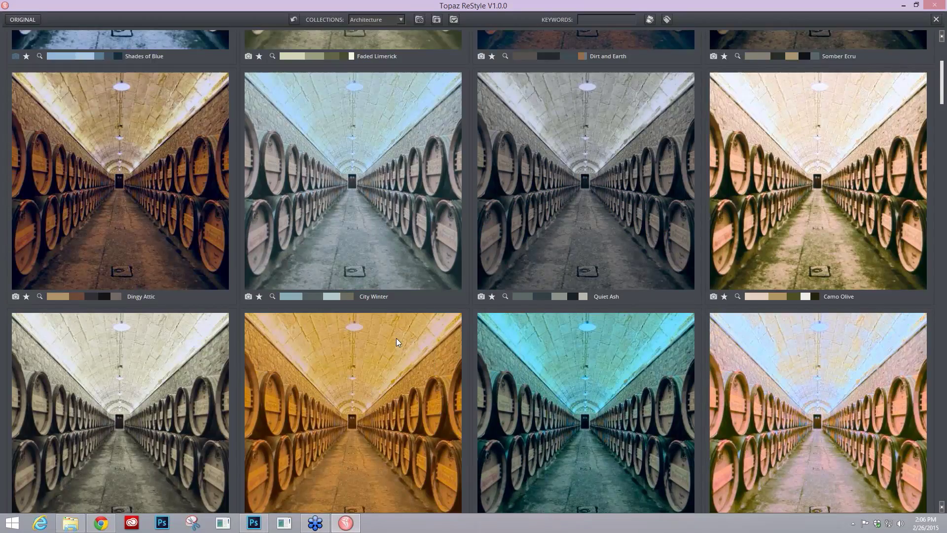
{"action": "scroll", "coordinate": [482, 451], "scroll_direction": "down", "scroll_amount": 2}
{"action": "left_click", "coordinate": [481, 448]}
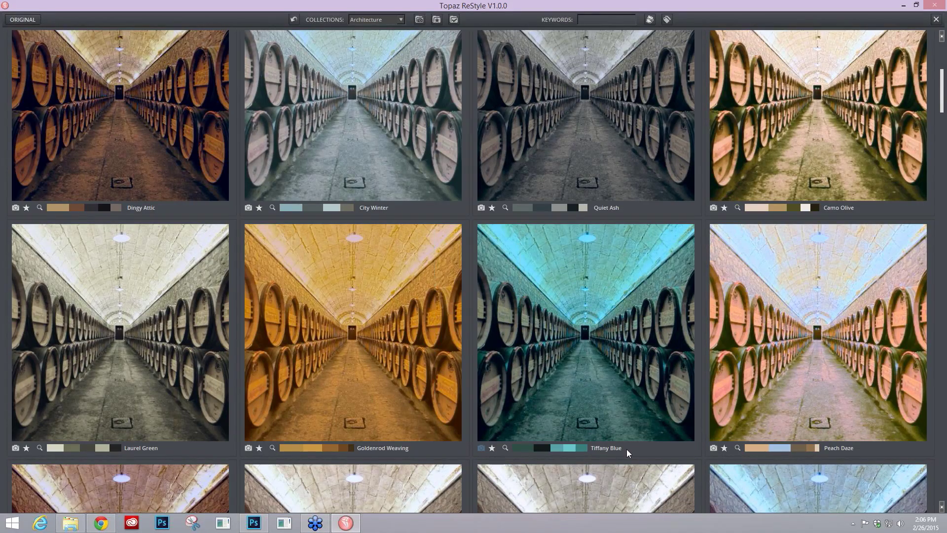
- Mark the Vibrant Bondi Blue and Antiqued Bridge presets in the grid
{"action": "scroll", "coordinate": [661, 425], "scroll_direction": "down", "scroll_amount": 2}
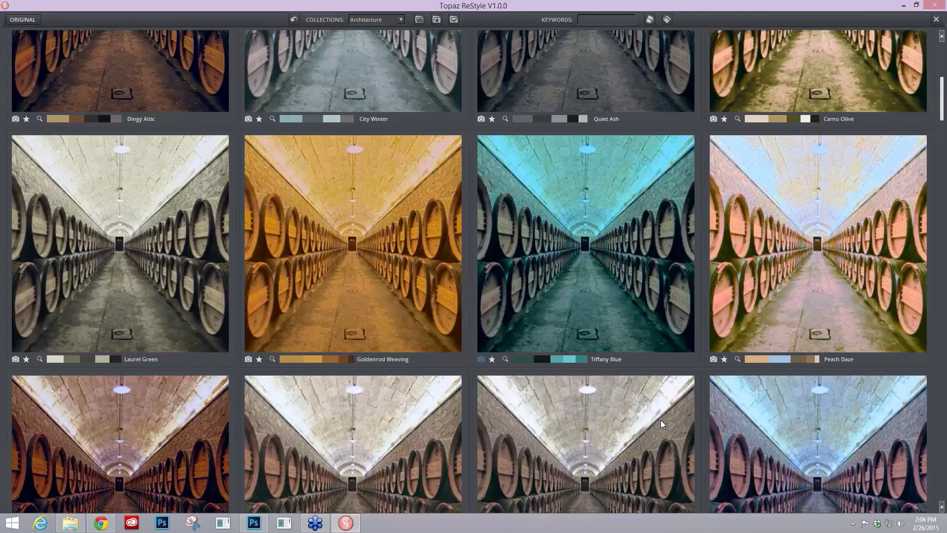
{"action": "scroll", "coordinate": [661, 420], "scroll_direction": "down", "scroll_amount": 3}
{"action": "scroll", "coordinate": [662, 420], "scroll_direction": "down", "scroll_amount": 5}
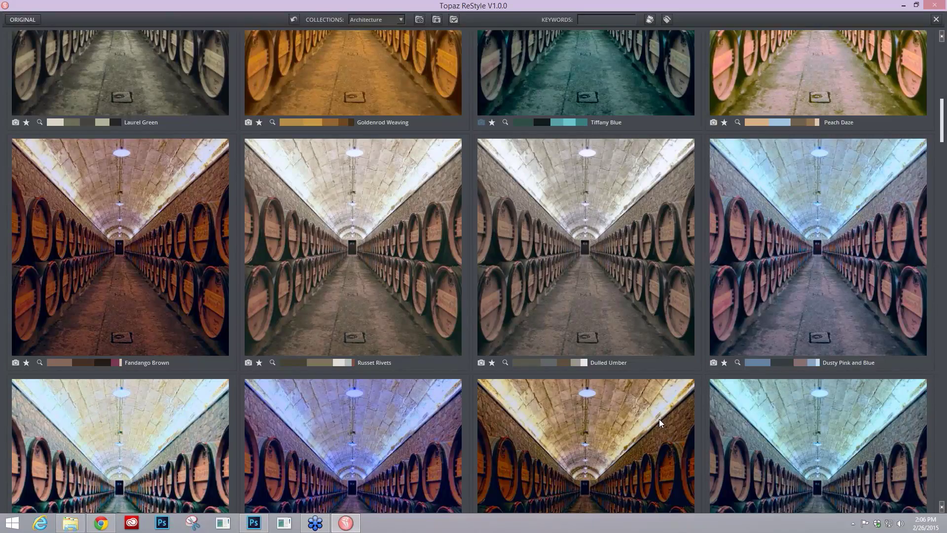
{"action": "scroll", "coordinate": [415, 411], "scroll_direction": "down", "scroll_amount": 9}
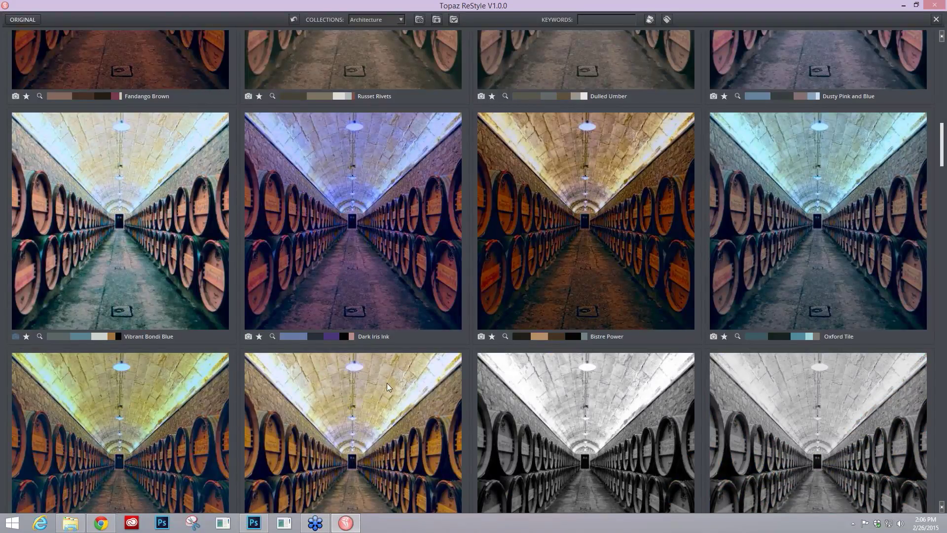
{"action": "scroll", "coordinate": [387, 388], "scroll_direction": "down", "scroll_amount": 6}
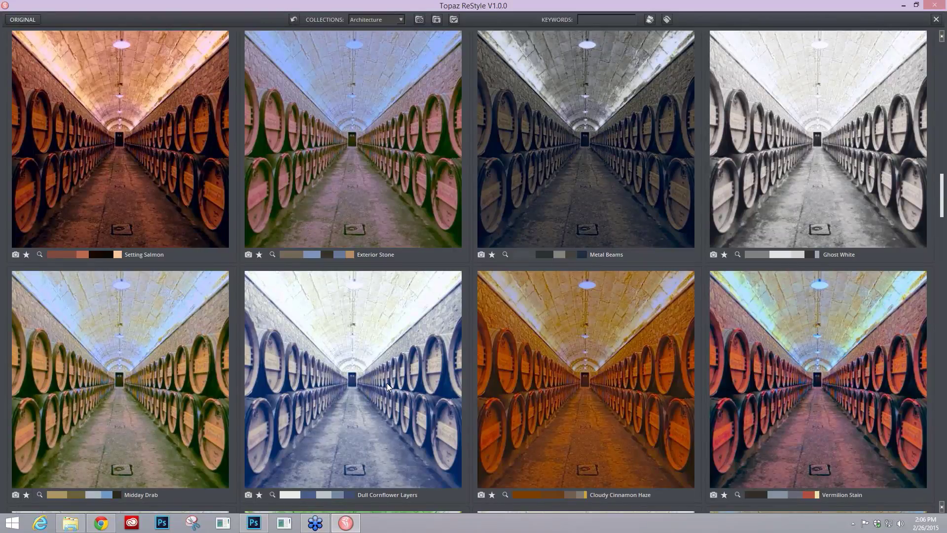
{"action": "scroll", "coordinate": [387, 383], "scroll_direction": "down", "scroll_amount": 6}
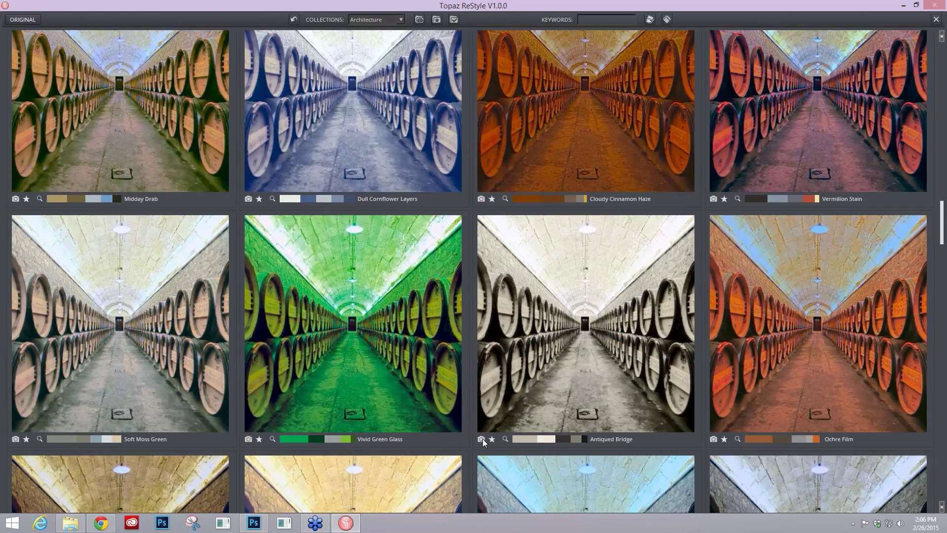
{"action": "scroll", "coordinate": [578, 393], "scroll_direction": "down", "scroll_amount": 8}
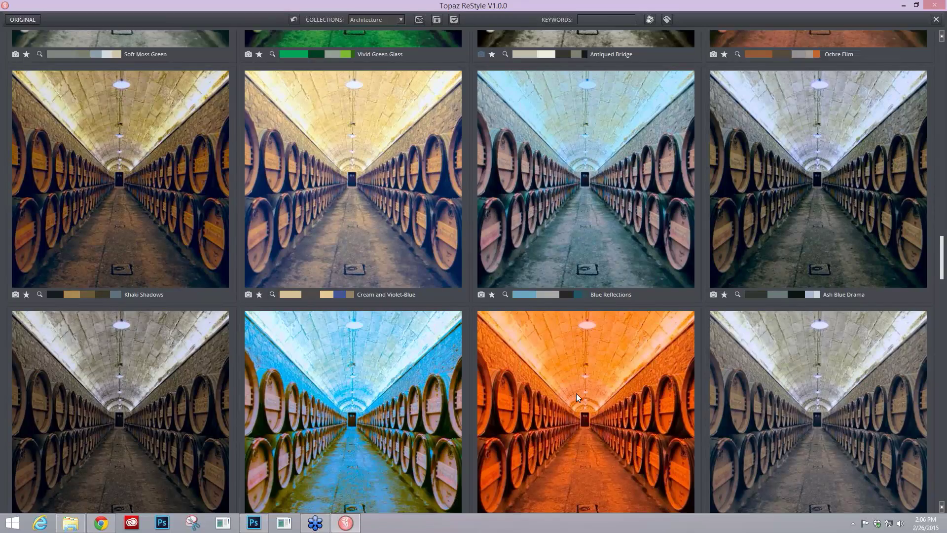
- Mark the Midday Color Punch and Midnight Shadows presets in the grid
{"action": "scroll", "coordinate": [577, 393], "scroll_direction": "down", "scroll_amount": 4}
{"action": "scroll", "coordinate": [577, 393], "scroll_direction": "down", "scroll_amount": 5}
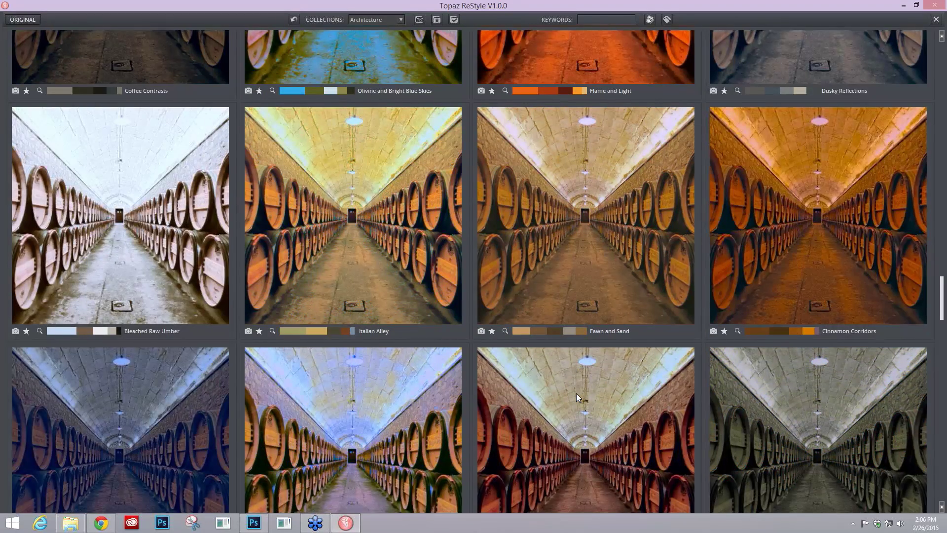
{"action": "scroll", "coordinate": [561, 397], "scroll_direction": "down", "scroll_amount": 4}
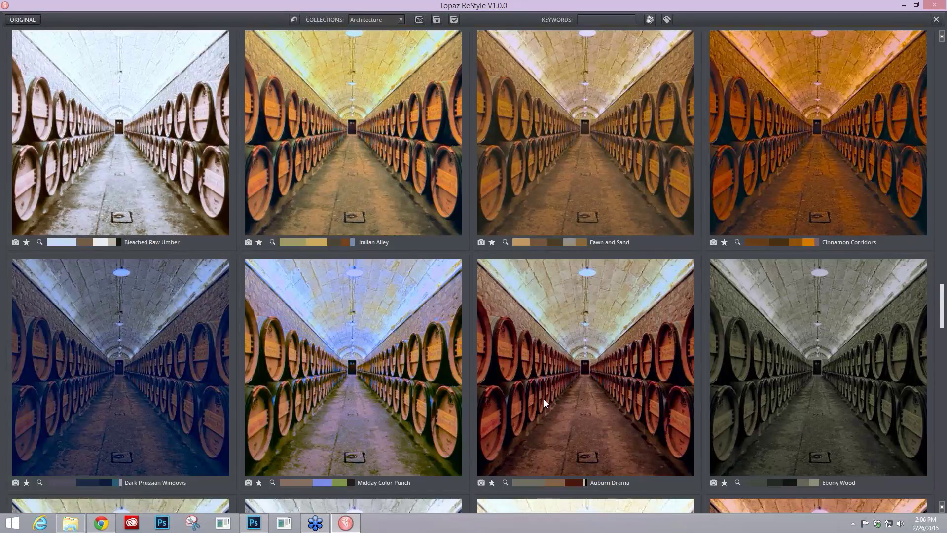
{"action": "scroll", "coordinate": [543, 399], "scroll_direction": "down", "scroll_amount": 2}
{"action": "scroll", "coordinate": [523, 424], "scroll_direction": "down", "scroll_amount": 1}
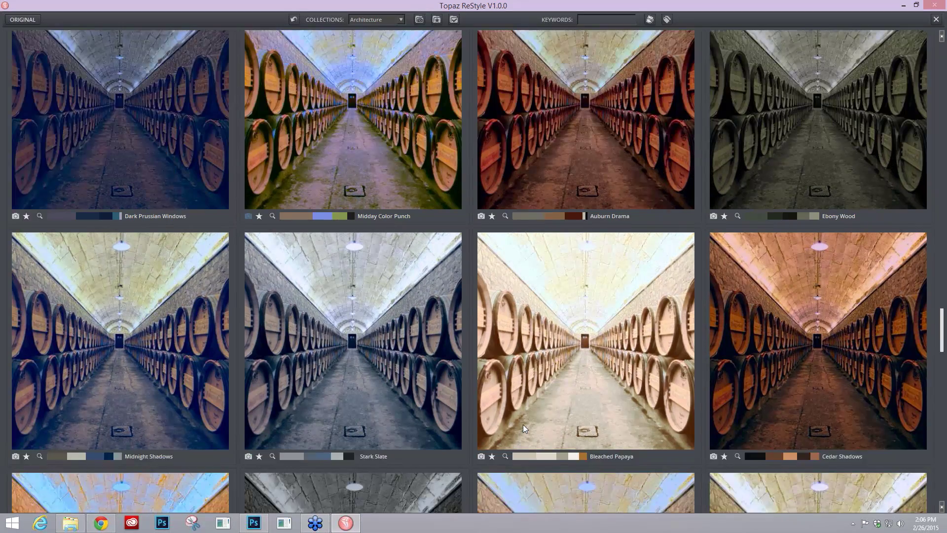
{"action": "scroll", "coordinate": [523, 424], "scroll_direction": "down", "scroll_amount": 5}
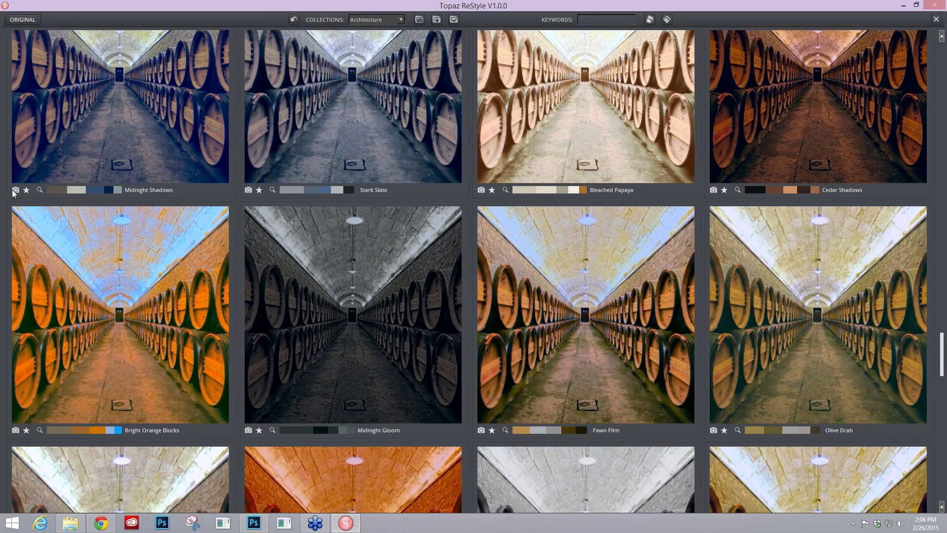
{"action": "scroll", "coordinate": [420, 315], "scroll_direction": "down", "scroll_amount": 1}
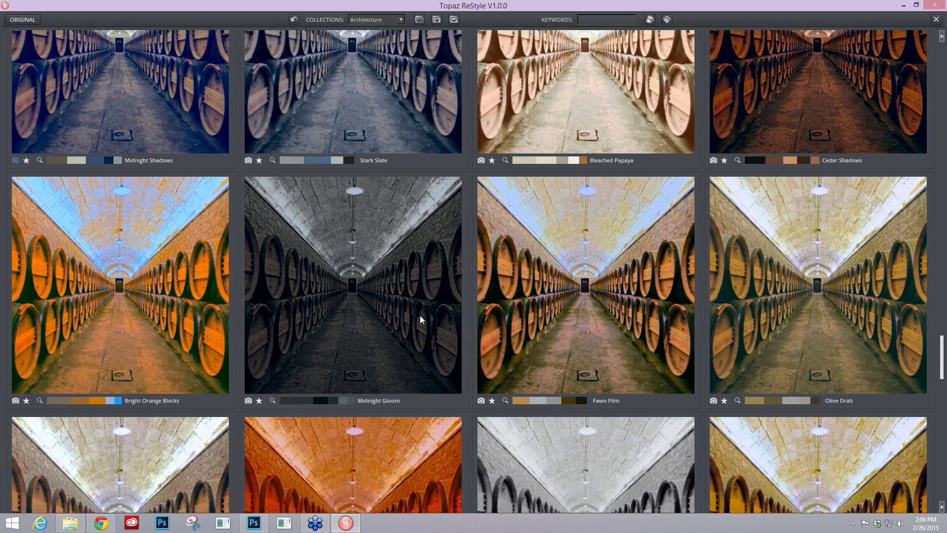
- Mark the Mysterious Glass preset and continue through the remaining Architecture presets
{"action": "scroll", "coordinate": [420, 316], "scroll_direction": "down", "scroll_amount": 3}
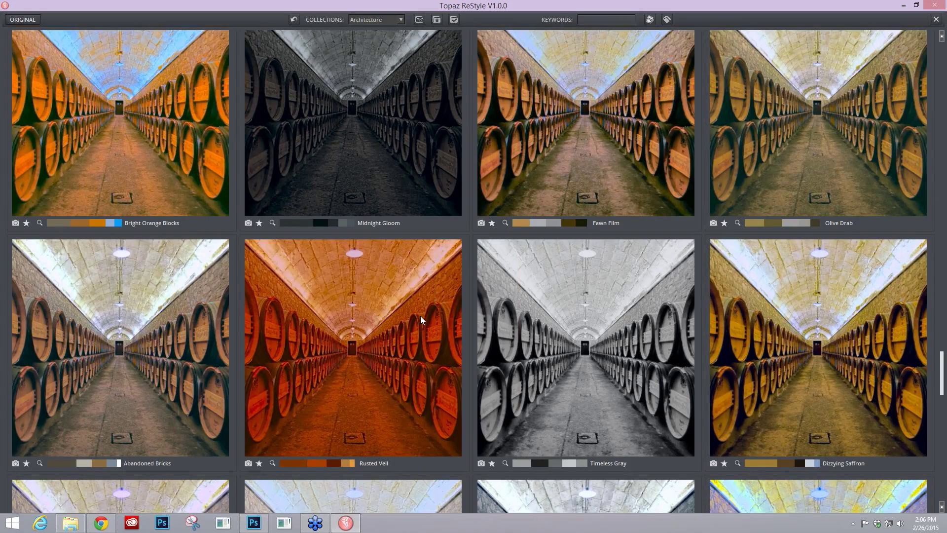
{"action": "scroll", "coordinate": [420, 316], "scroll_direction": "down", "scroll_amount": 4}
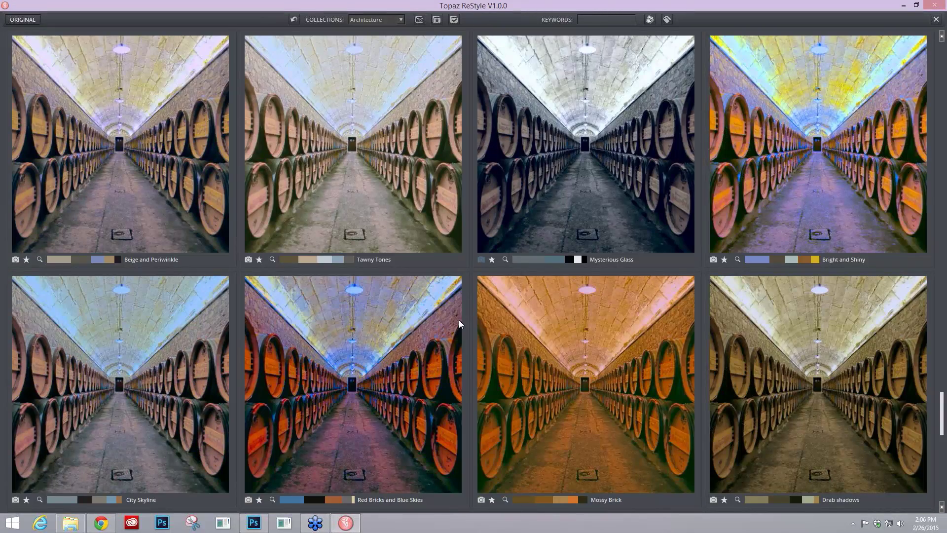
{"action": "scroll", "coordinate": [712, 271], "scroll_direction": "down", "scroll_amount": 2}
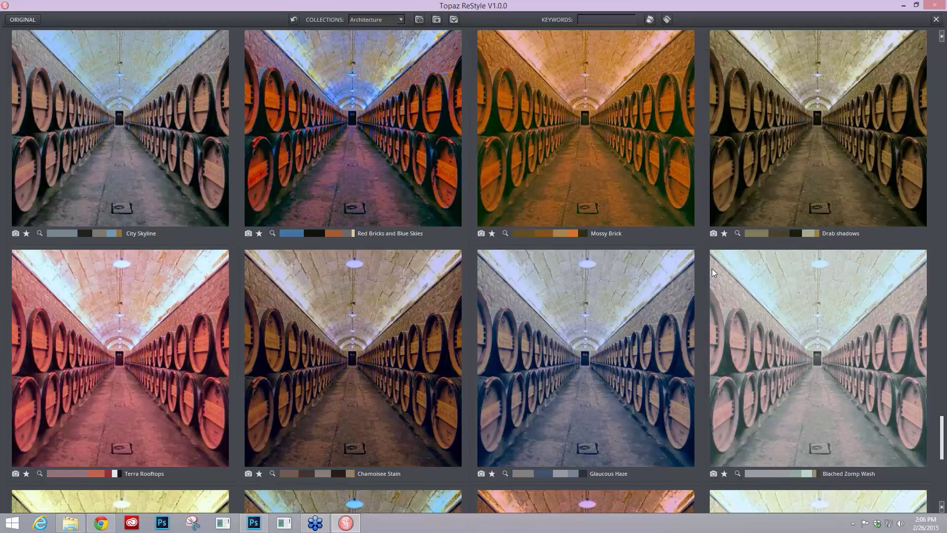
- Mark the Pistachio Walkway and Cerulean and white presets, and limit the grid to the marked presets
{"action": "scroll", "coordinate": [712, 268], "scroll_direction": "down", "scroll_amount": 4}
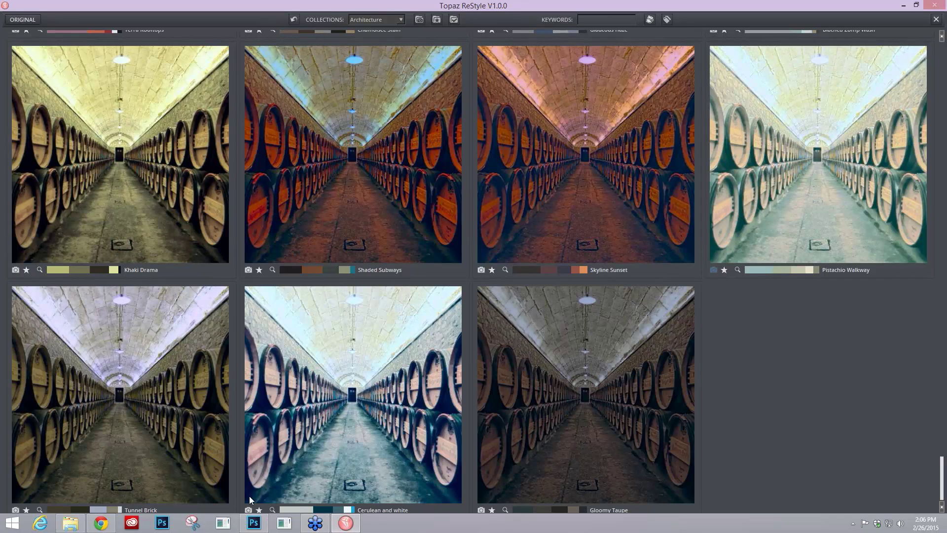
{"action": "scroll", "coordinate": [249, 496], "scroll_direction": "down", "scroll_amount": 1}
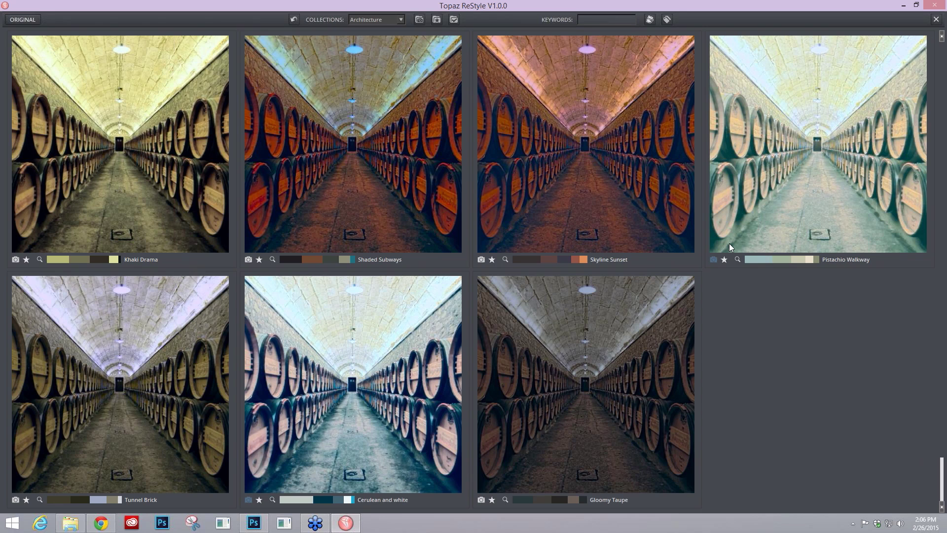
{"action": "left_click", "coordinate": [419, 20]}
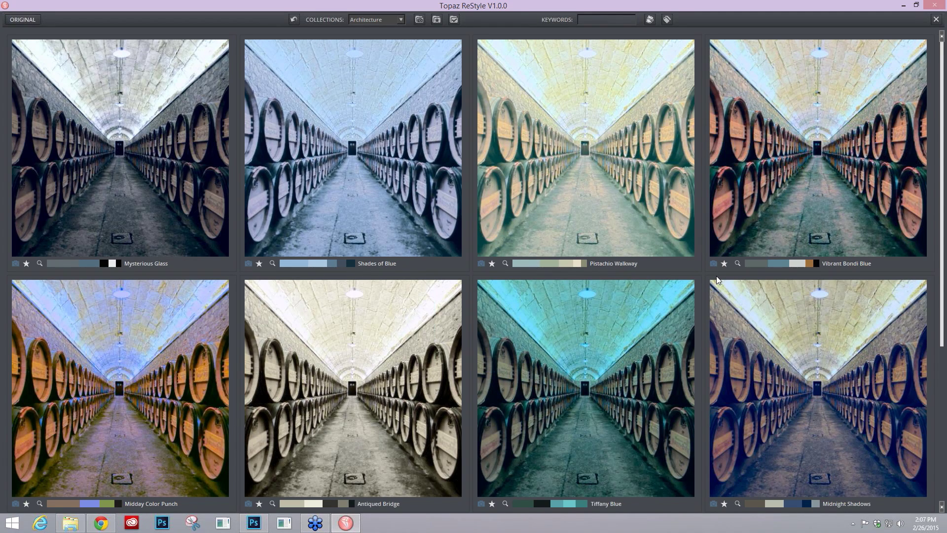
- Narrow the marked presets to Vibrant Bondi Blue, Tiffany Blue and Cerulean and white by unmarking all others, and refresh the filtered grid
{"action": "scroll", "coordinate": [716, 277], "scroll_direction": "down", "scroll_amount": 3}
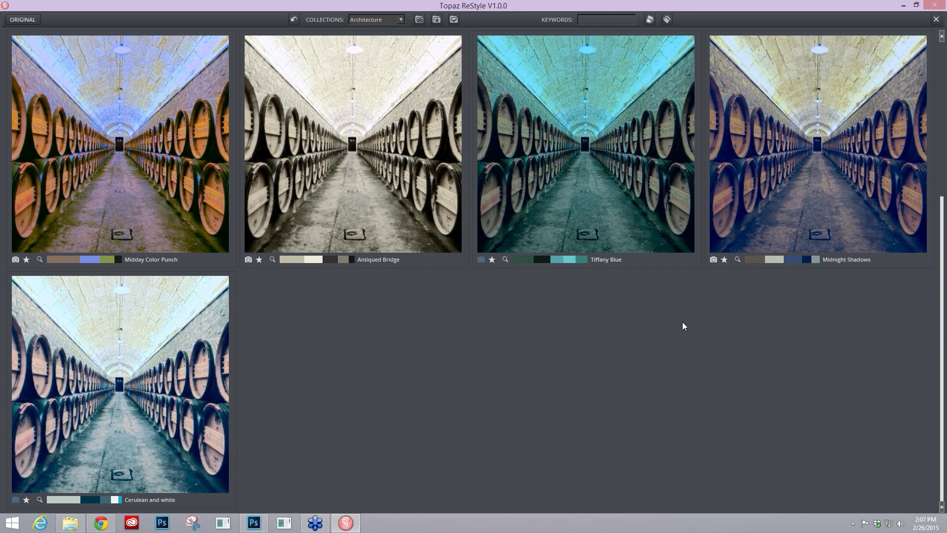
{"action": "scroll", "coordinate": [682, 321], "scroll_direction": "up", "scroll_amount": 3}
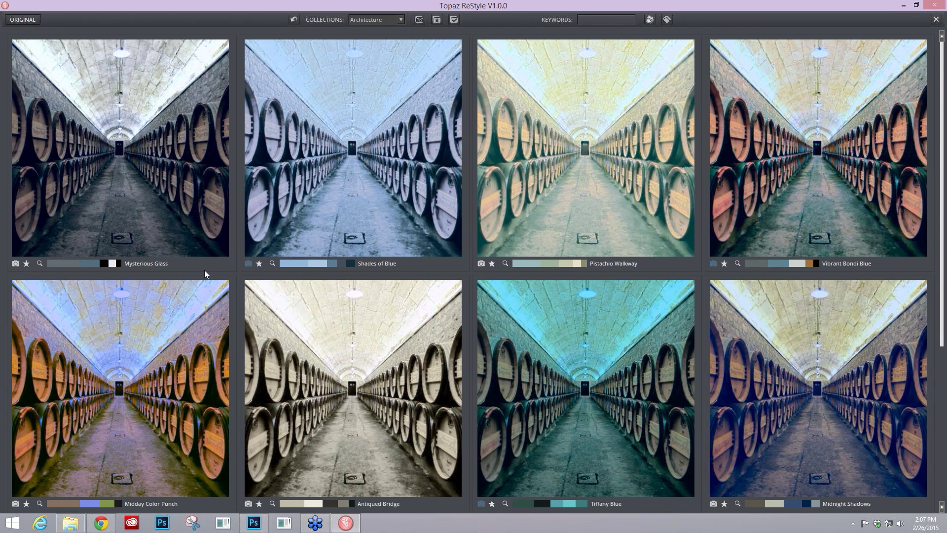
{"action": "left_click", "coordinate": [420, 19]}
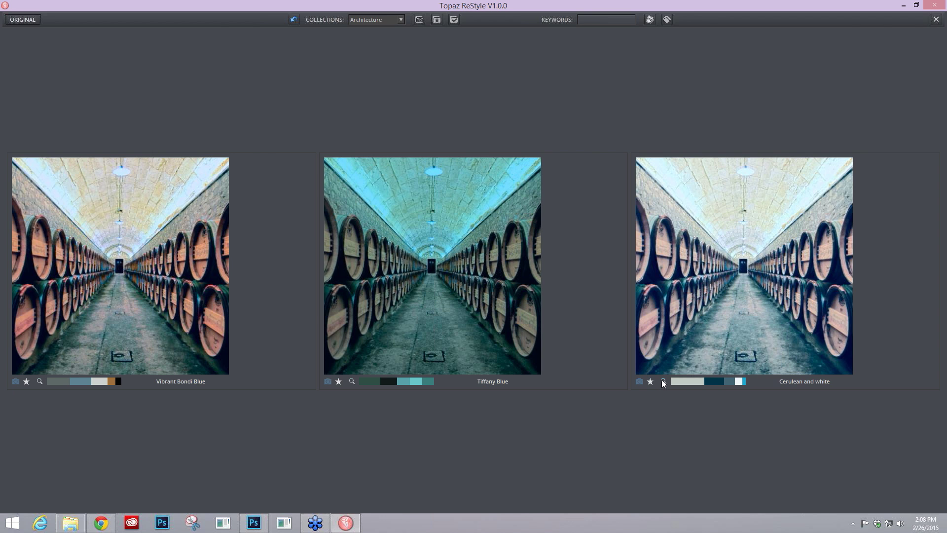
- Find presets similar to Cerulean and white and look through them
{"action": "left_click", "coordinate": [663, 382]}
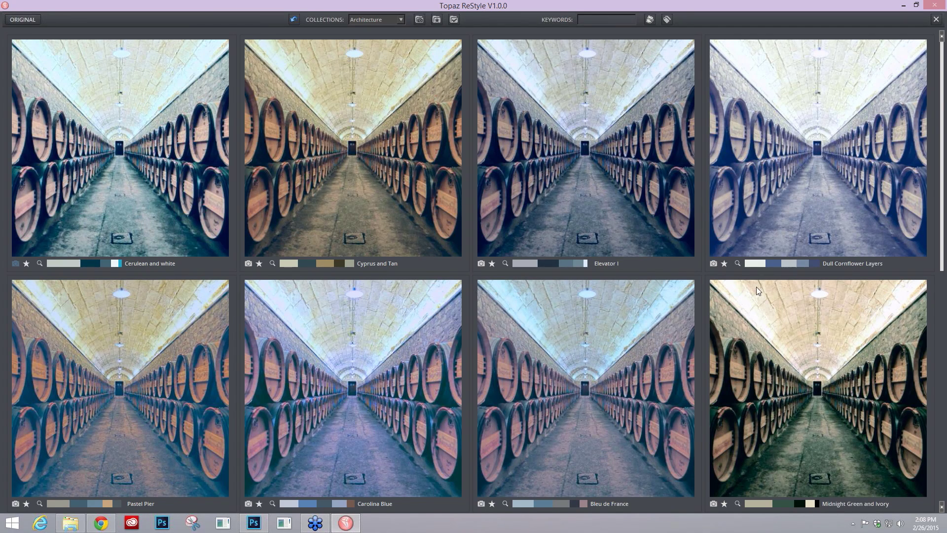
{"action": "scroll", "coordinate": [704, 349], "scroll_direction": "down", "scroll_amount": 3}
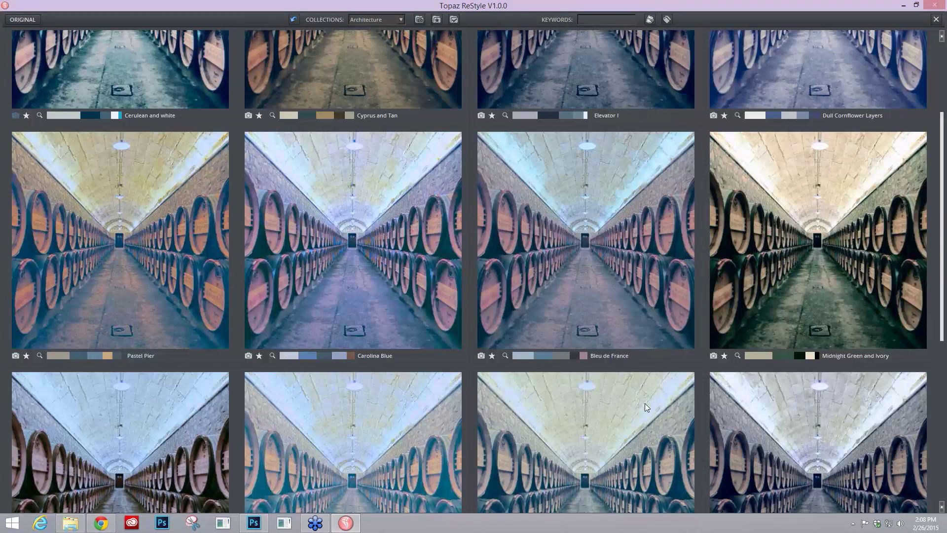
{"action": "scroll", "coordinate": [645, 404], "scroll_direction": "down", "scroll_amount": 2}
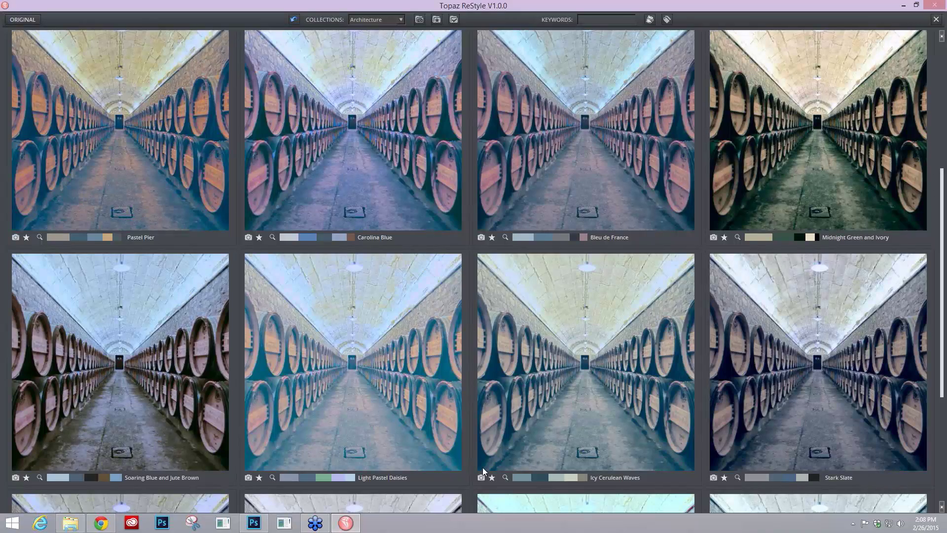
{"action": "scroll", "coordinate": [647, 418], "scroll_direction": "down", "scroll_amount": 1}
{"action": "scroll", "coordinate": [419, 433], "scroll_direction": "down", "scroll_amount": 2}
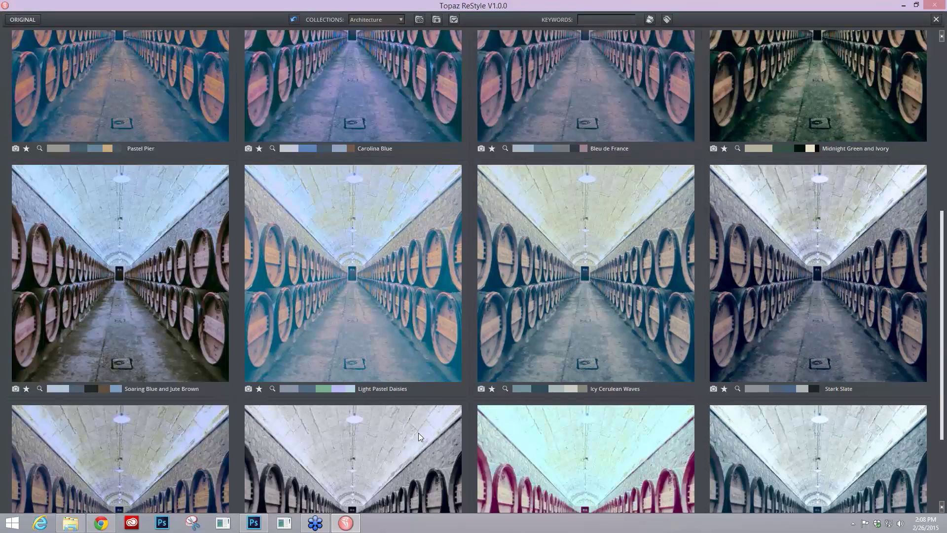
{"action": "scroll", "coordinate": [418, 433], "scroll_direction": "down", "scroll_amount": 2}
{"action": "scroll", "coordinate": [407, 409], "scroll_direction": "up", "scroll_amount": 3}
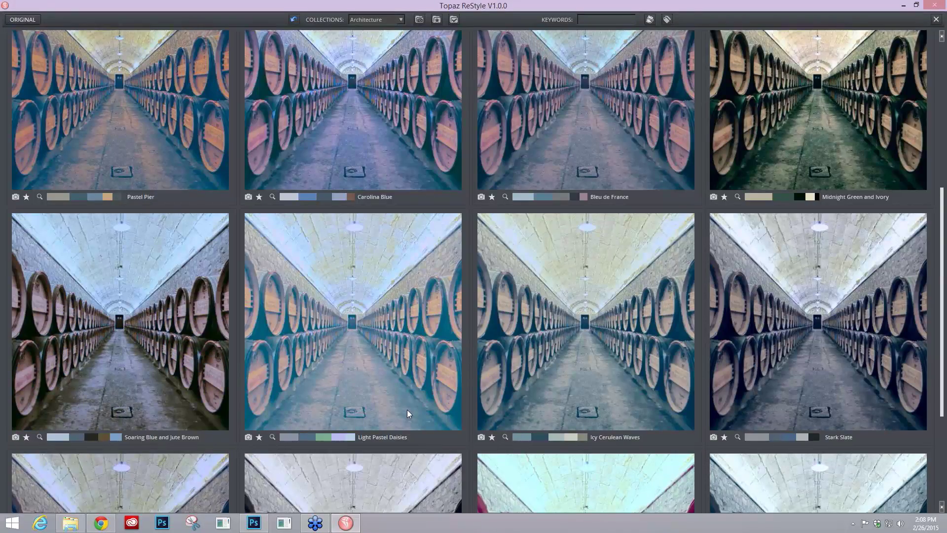
{"action": "scroll", "coordinate": [65, 237], "scroll_direction": "up", "scroll_amount": 5}
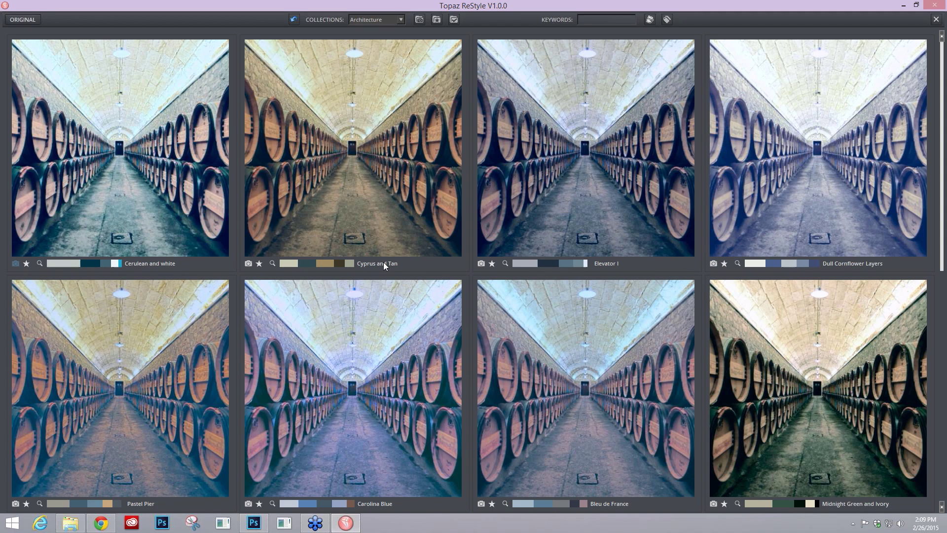
- Find presets matching the dark blue swatch of Cerulean and white, and mark Pine Green and Mint Cream
{"action": "left_click", "coordinate": [91, 264]}
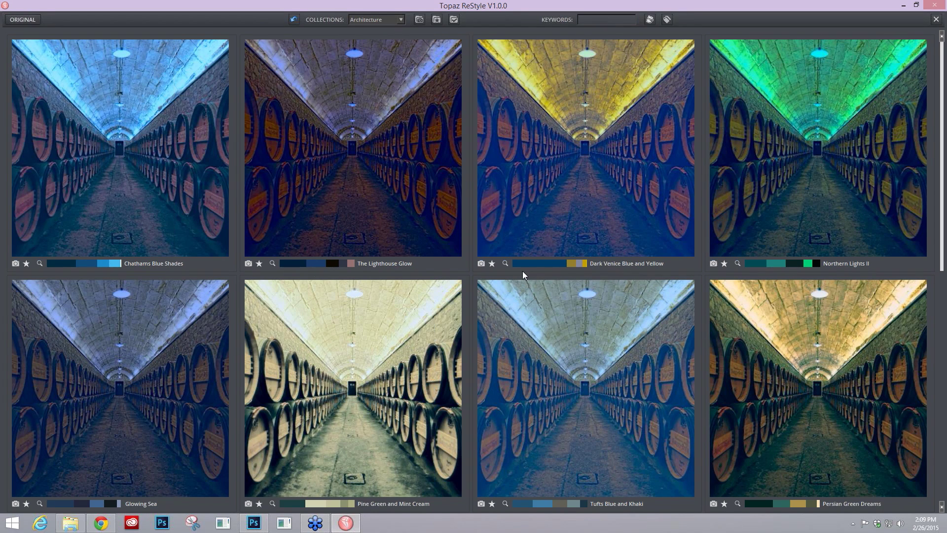
{"action": "scroll", "coordinate": [523, 272], "scroll_direction": "down", "scroll_amount": 3}
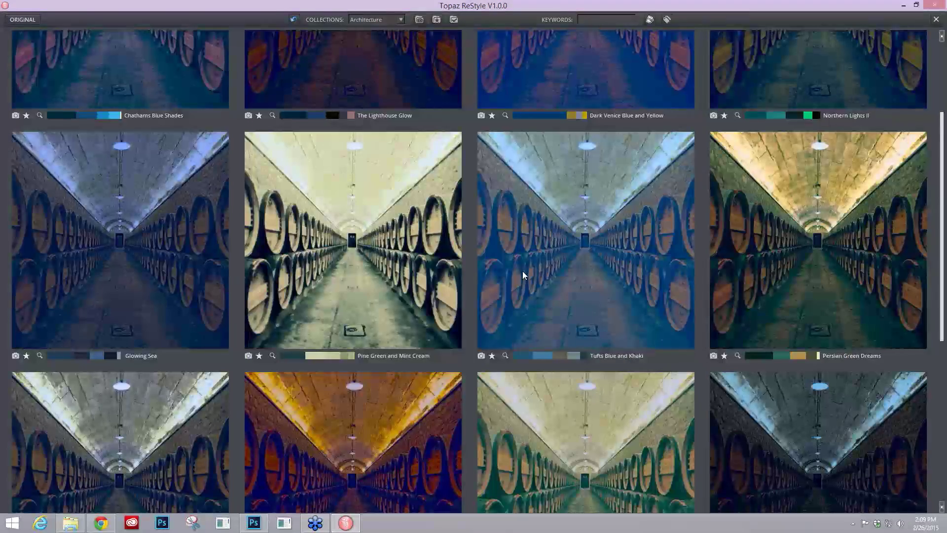
{"action": "scroll", "coordinate": [523, 271], "scroll_direction": "down", "scroll_amount": 5}
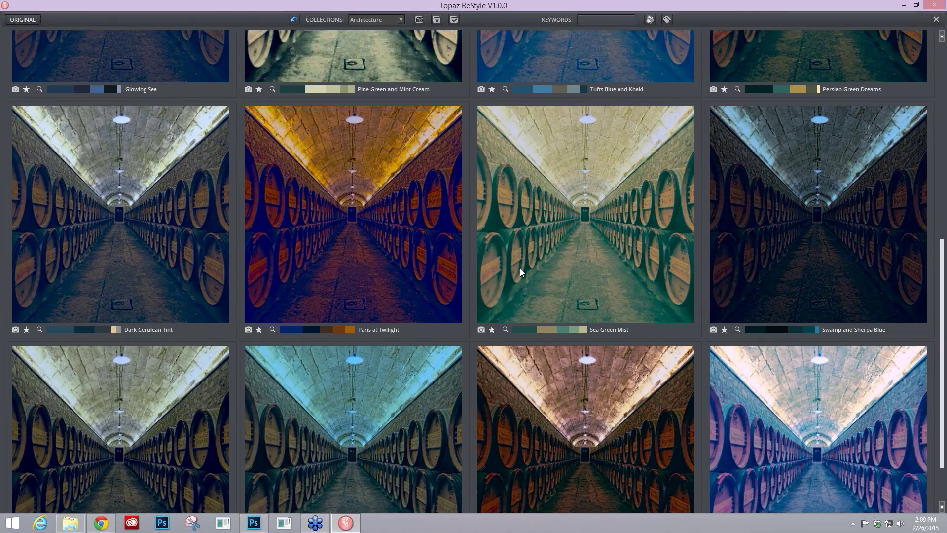
{"action": "scroll", "coordinate": [519, 272], "scroll_direction": "down", "scroll_amount": 1}
{"action": "scroll", "coordinate": [520, 271], "scroll_direction": "up", "scroll_amount": 1}
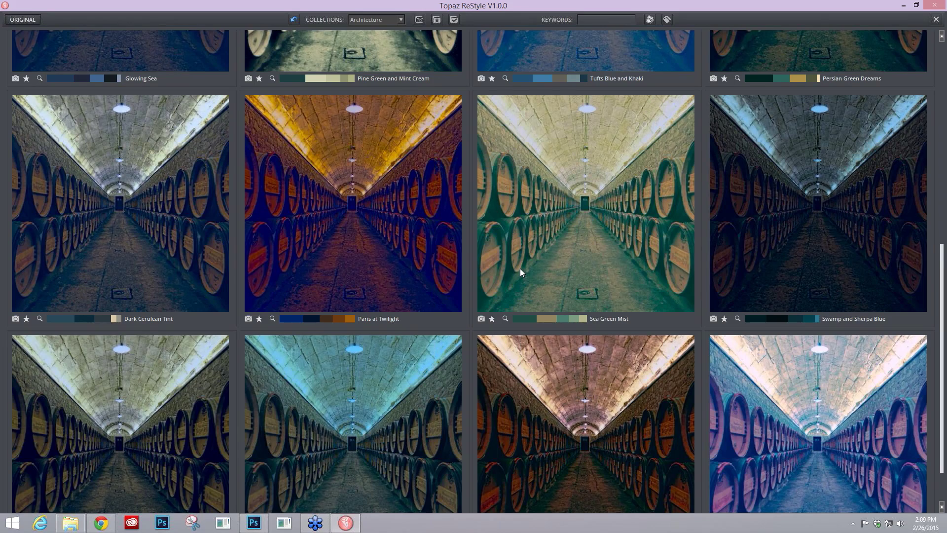
{"action": "scroll", "coordinate": [518, 269], "scroll_direction": "up", "scroll_amount": 4}
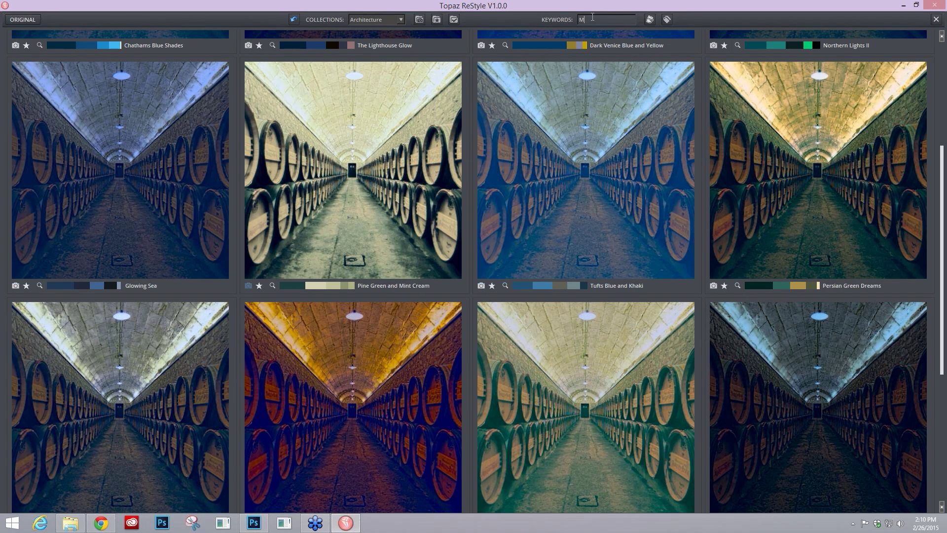
- Search the presets for the keyword Mint, and mark Mint Cream Guaze and Mint Cream
{"action": "type", "text": "i"}
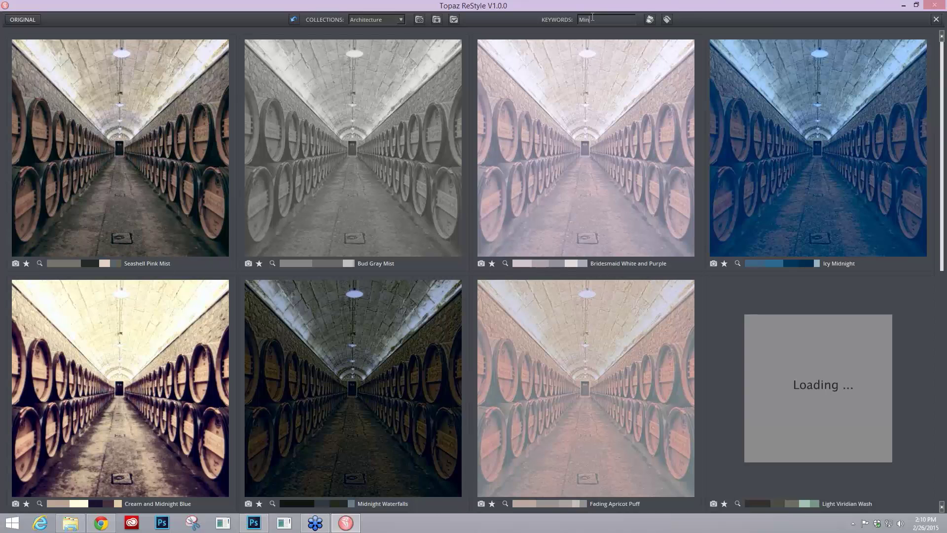
{"action": "type", "text": "n"}
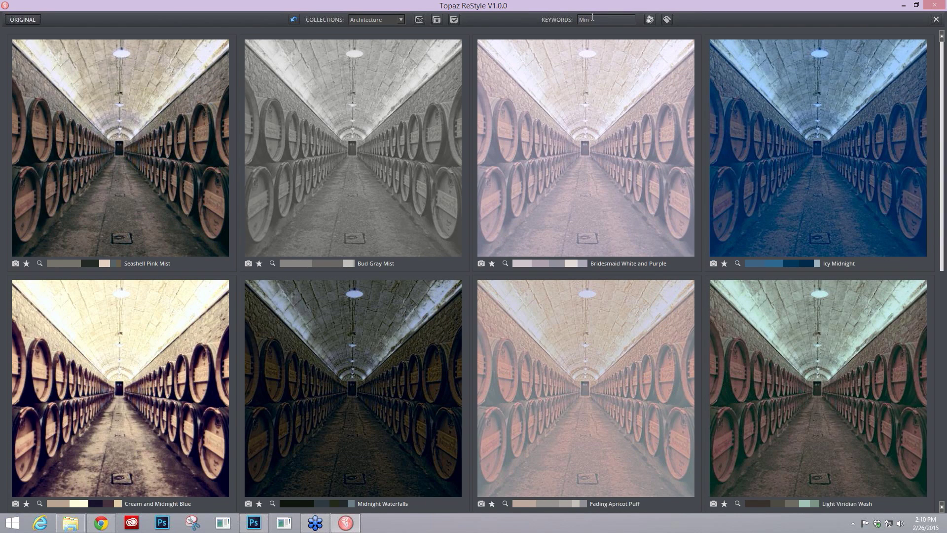
{"action": "type", "text": "t"}
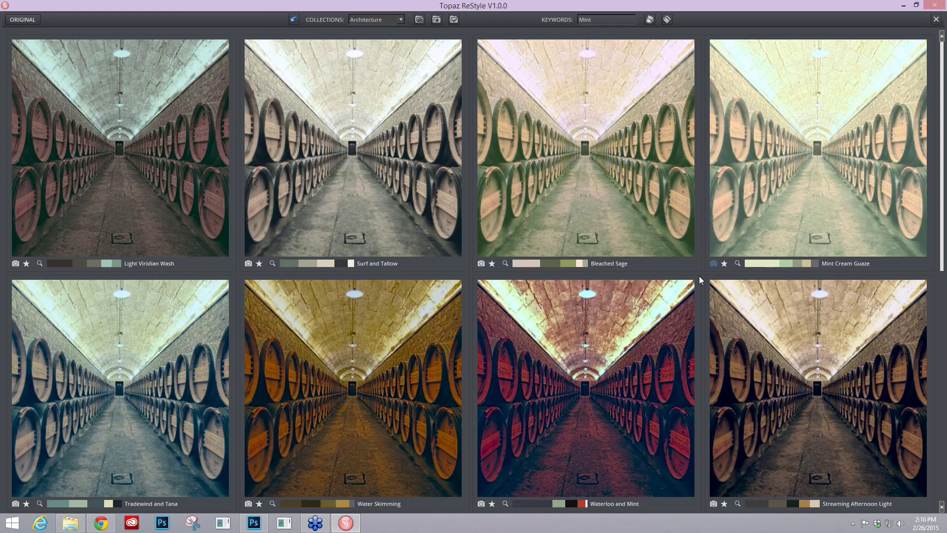
{"action": "scroll", "coordinate": [250, 364], "scroll_direction": "down", "scroll_amount": 5}
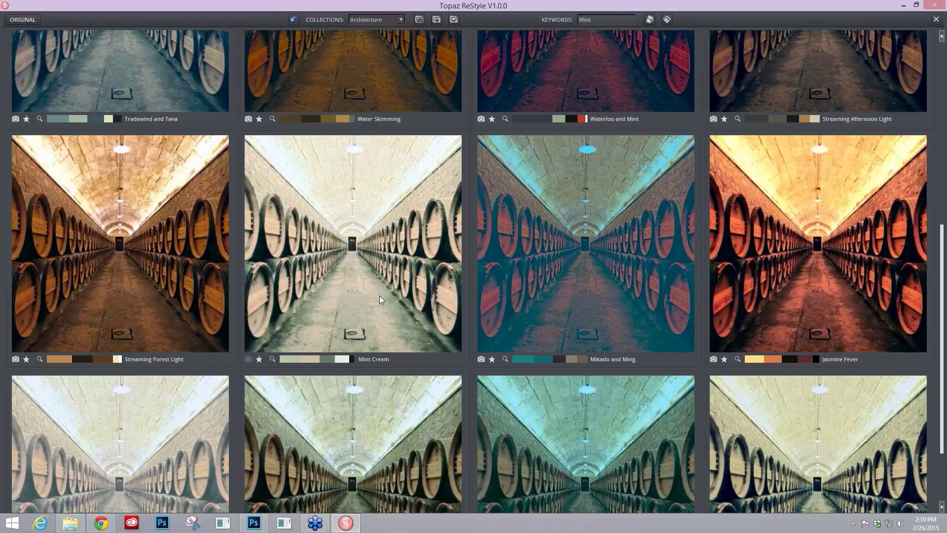
{"action": "scroll", "coordinate": [399, 75], "scroll_direction": "up", "scroll_amount": 5}
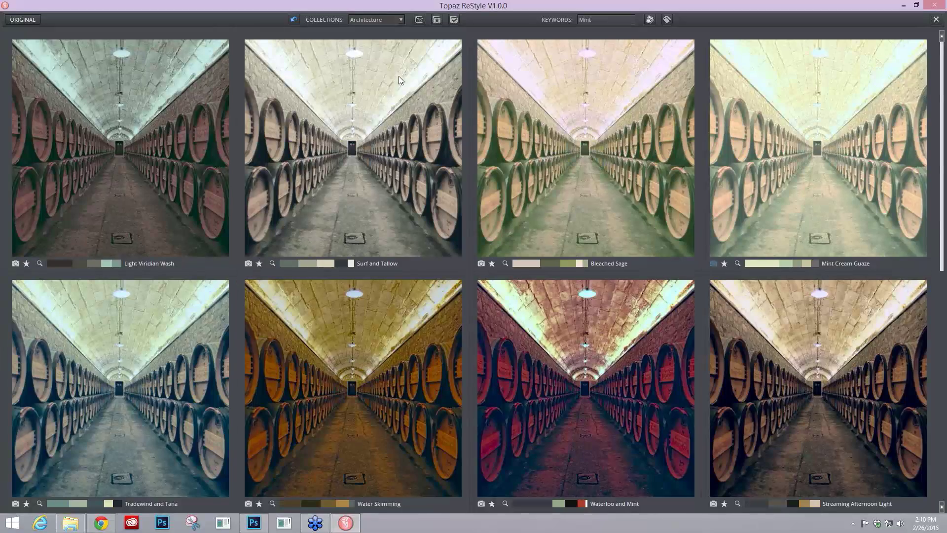
- Show only the marked presets and open the photo with the Mint Cream preset
{"action": "left_click", "coordinate": [419, 19]}
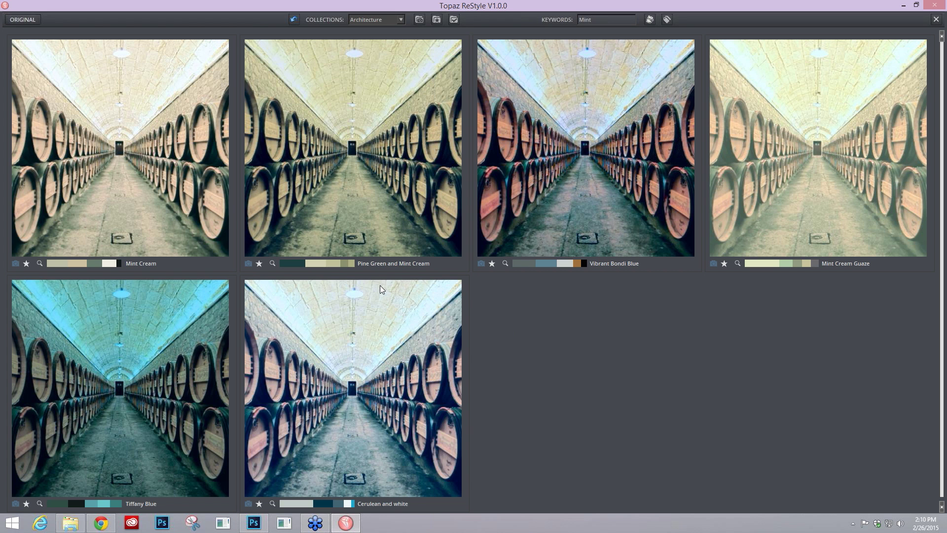
{"action": "left_click", "coordinate": [141, 177]}
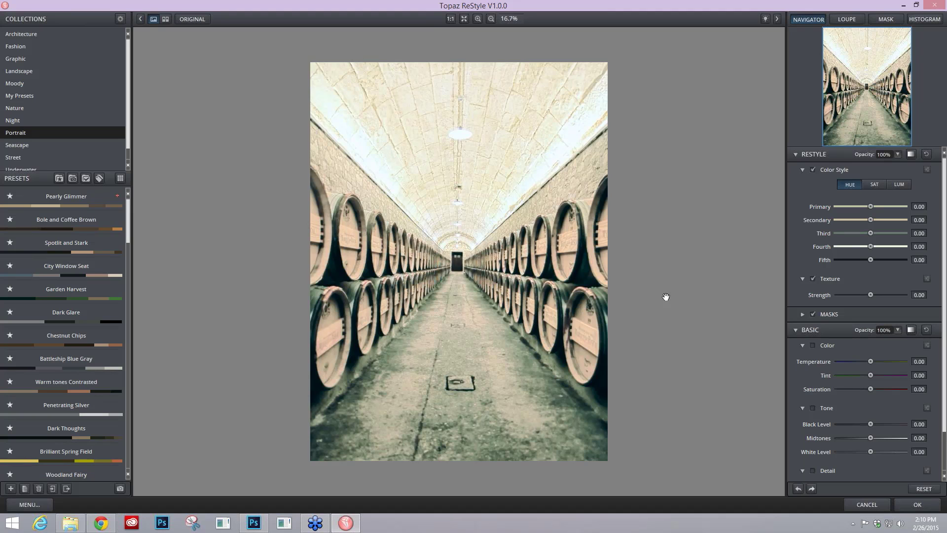
- Reduce the ReStyle opacity to 66% and set its blend mode to Screen
{"action": "left_click", "coordinate": [899, 155]}
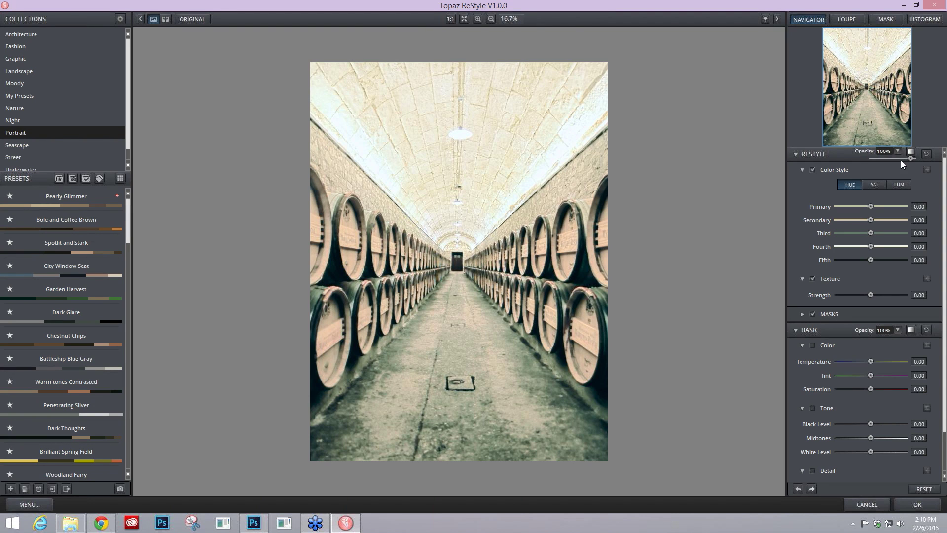
{"action": "left_click", "coordinate": [898, 158]}
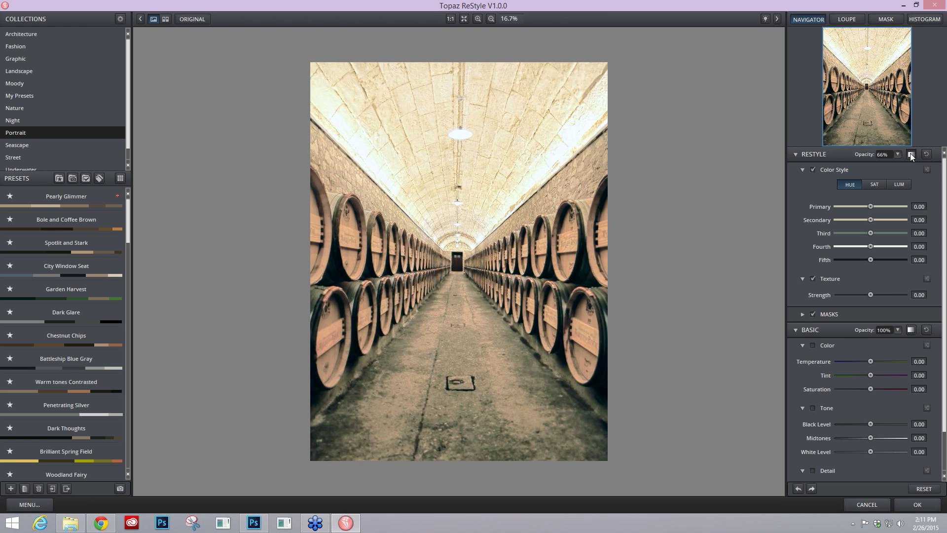
{"action": "left_click", "coordinate": [911, 153]}
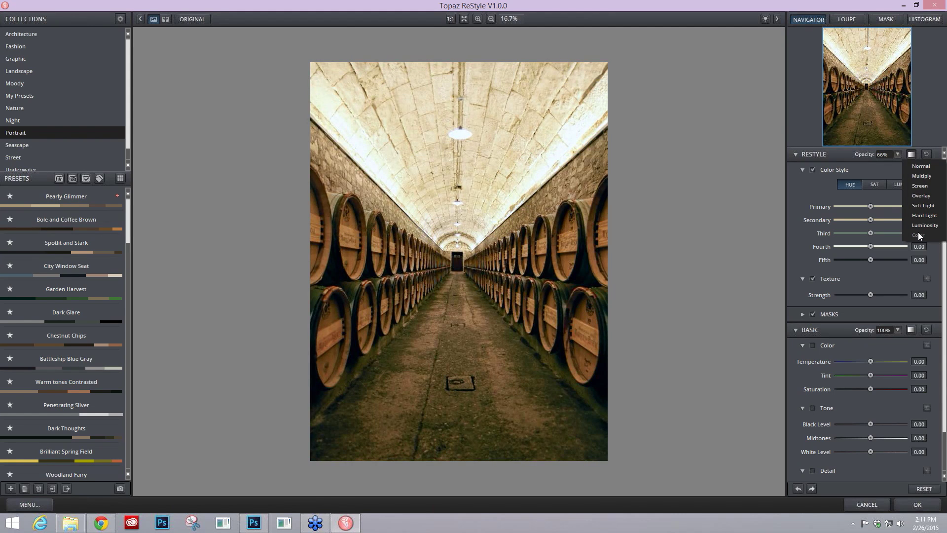
{"action": "left_click", "coordinate": [919, 234]}
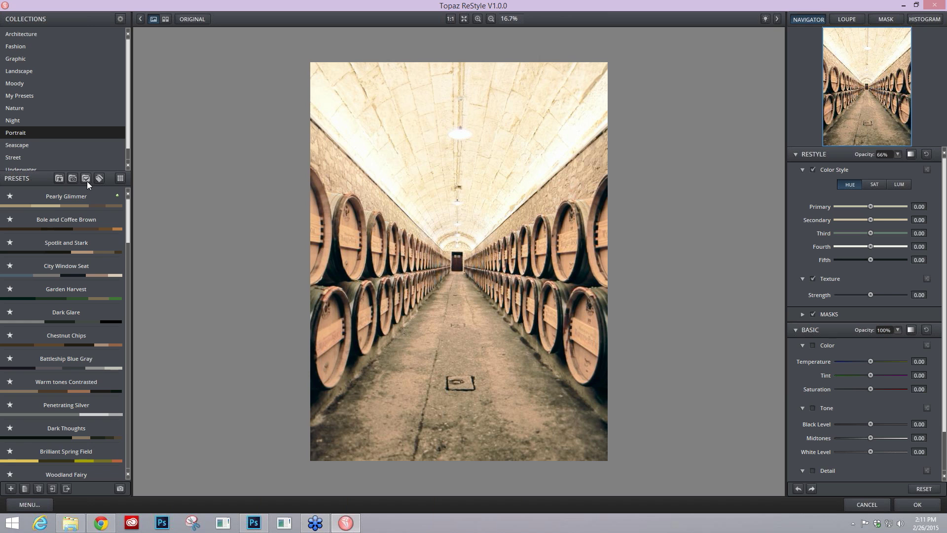
- Filter the preset list to Mint Cream and Tiffany Blue, and apply the current ReStyle look to the layer
{"action": "left_click", "coordinate": [86, 180]}
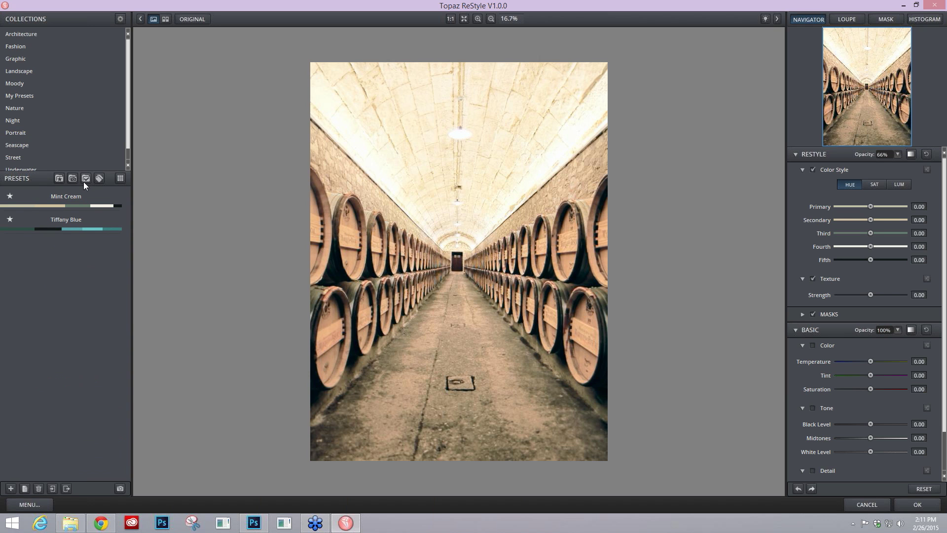
{"action": "mouse_move", "coordinate": [78, 203]}
{"action": "mouse_move", "coordinate": [68, 221]}
{"action": "left_click", "coordinate": [909, 503]}
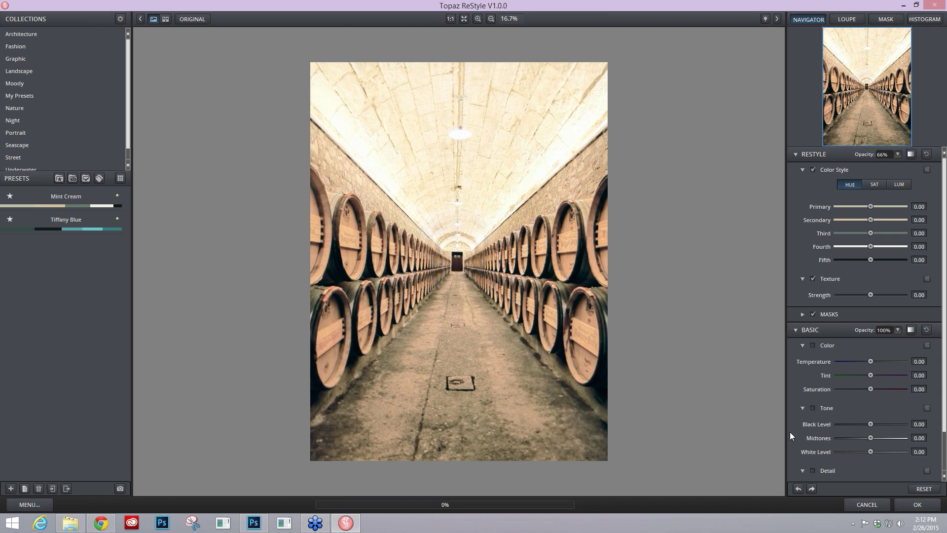
- Rename the restyled Detail copy layer as "ReStyle - Mint Cream Screen Blend"
{"action": "double_click", "coordinate": [878, 219]}
{"action": "type", "text": "ReStyle"}
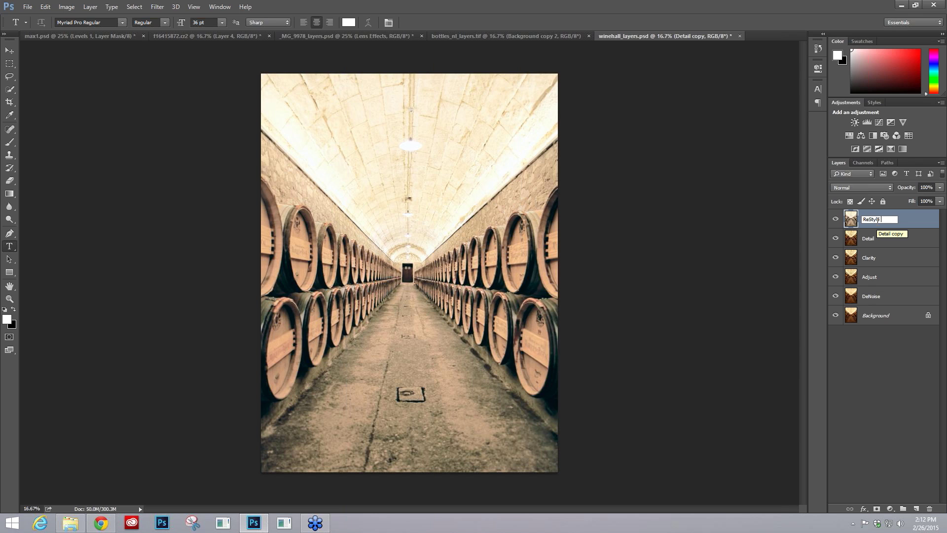
{"action": "type", "text": "- Mint Cream Screen Blend"}
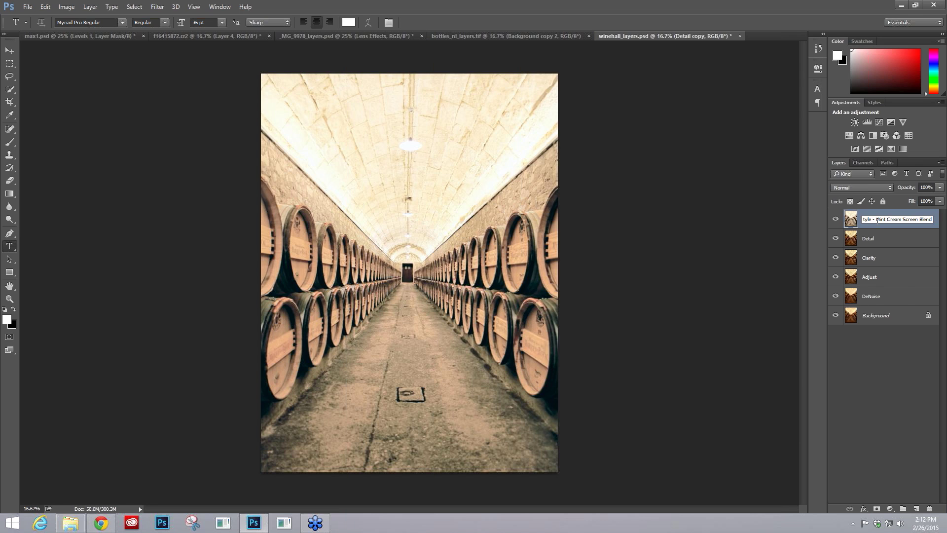
{"action": "key", "text": "Return"}
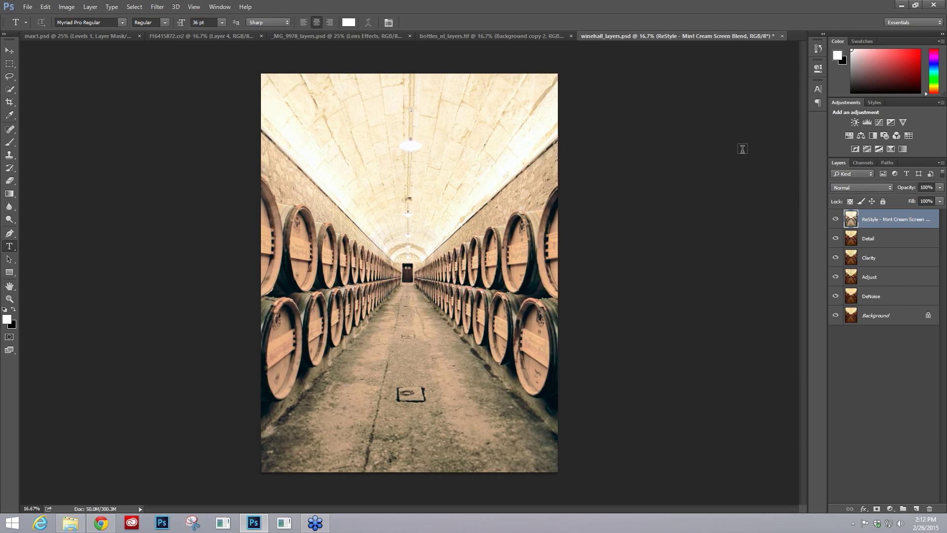
- Switch to the _MG_9978_layers.psd baby portrait and hide all layers above the Restyle layer, from Burn through Color Fill 1
{"action": "left_click", "coordinate": [333, 37]}
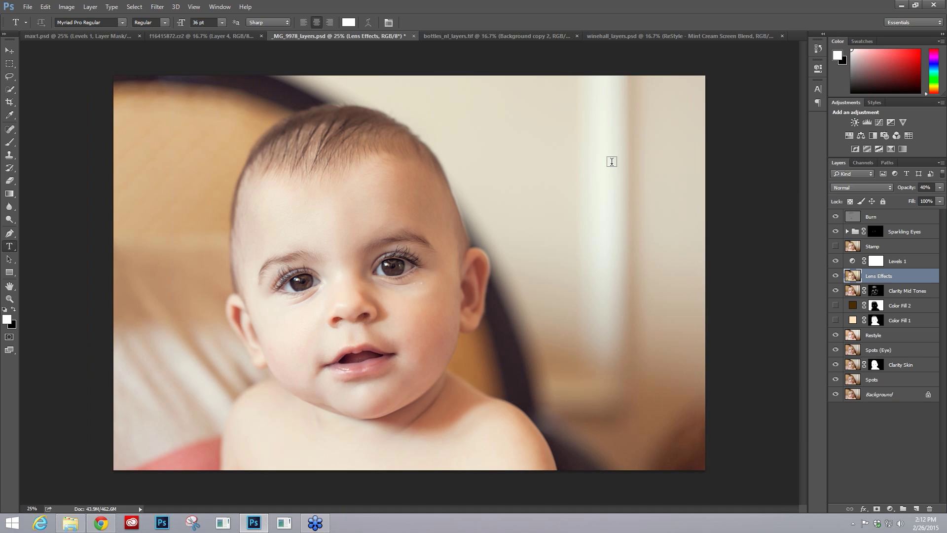
{"action": "left_click", "coordinate": [836, 216]}
{"action": "left_click_drag", "start_coordinate": [835, 262], "coordinate": [841, 315]}
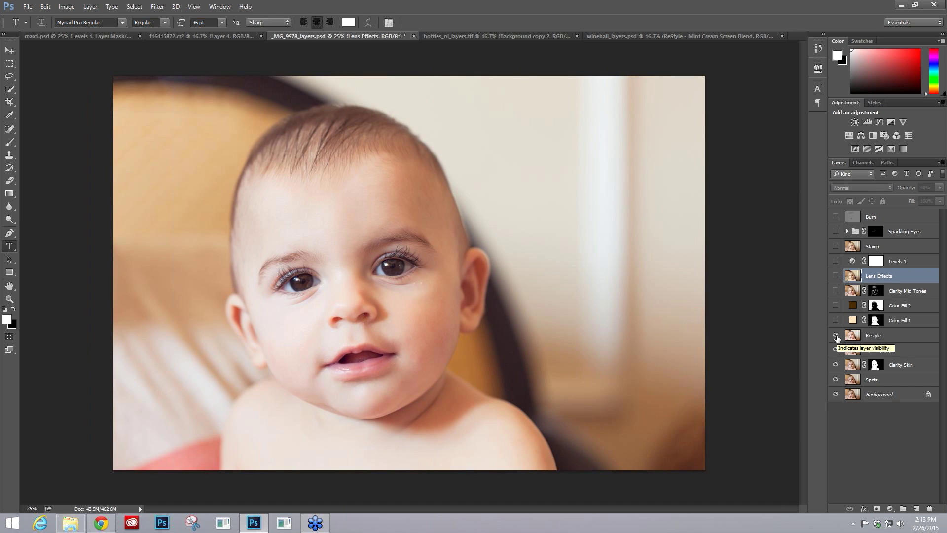
- Hide the Restyle layer, and isolate the Background layer so that only the original baby photo shows
{"action": "left_click", "coordinate": [835, 336]}
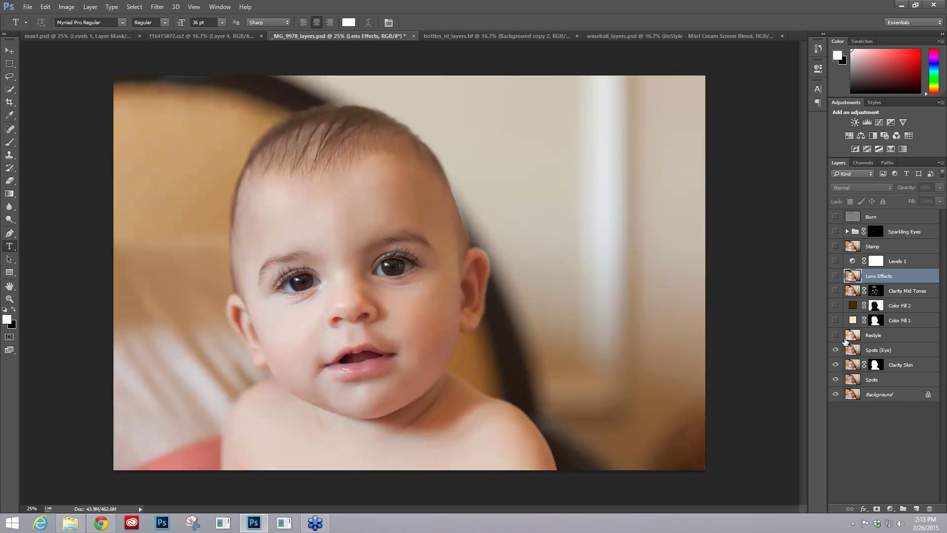
{"action": "left_click", "coordinate": [870, 350]}
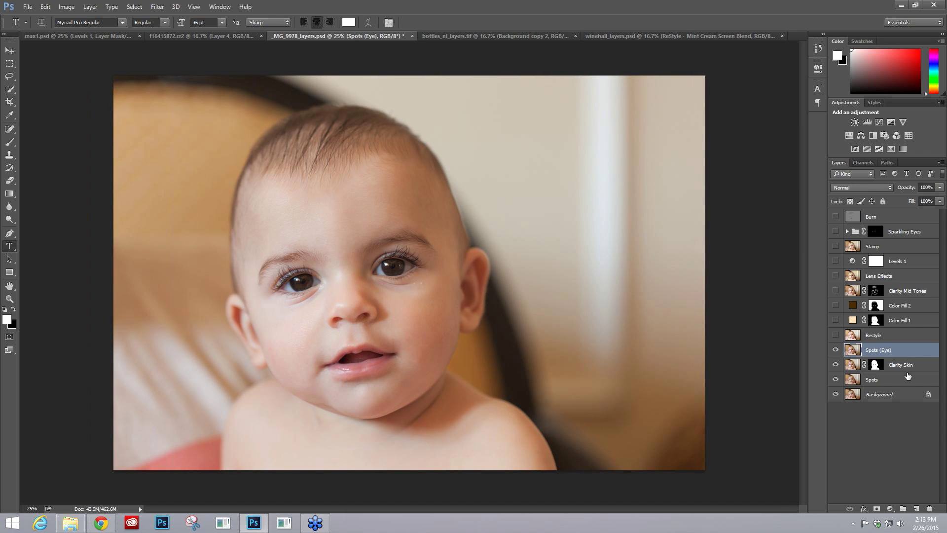
{"action": "left_click", "coordinate": [883, 397]}
{"action": "left_click", "coordinate": [836, 395], "text": "alt"}
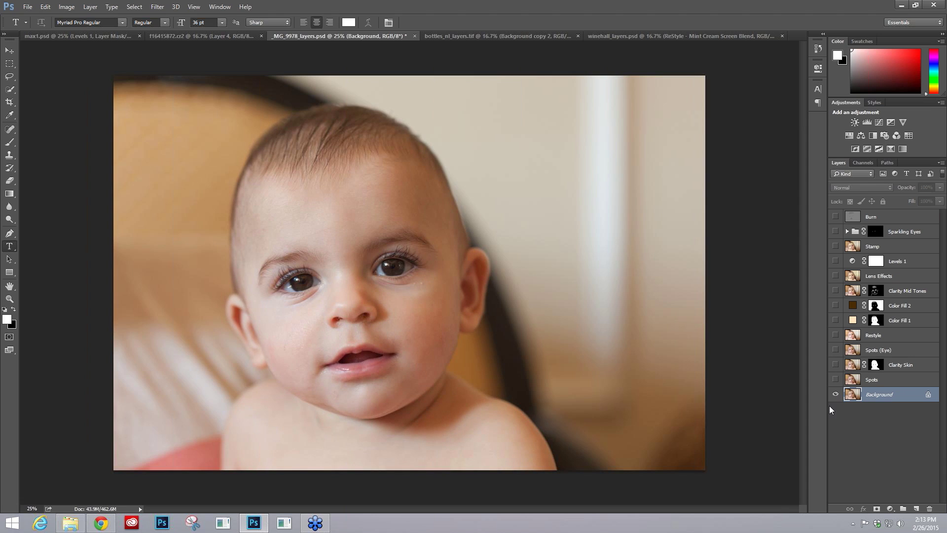
- Make the Spots, Clarity Skin and Spots (Eye) layers visible again above the Background
{"action": "left_click", "coordinate": [836, 380]}
{"action": "left_click", "coordinate": [835, 366]}
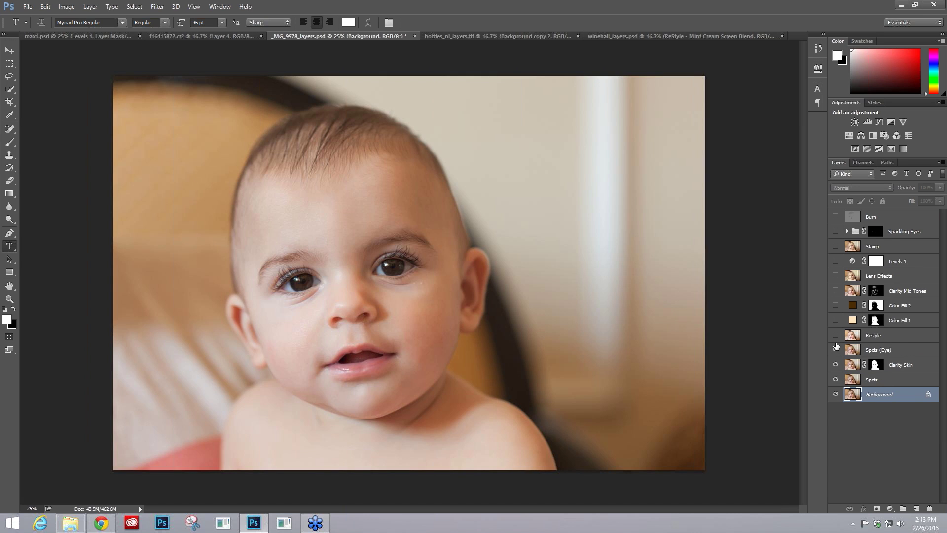
{"action": "left_click", "coordinate": [836, 348]}
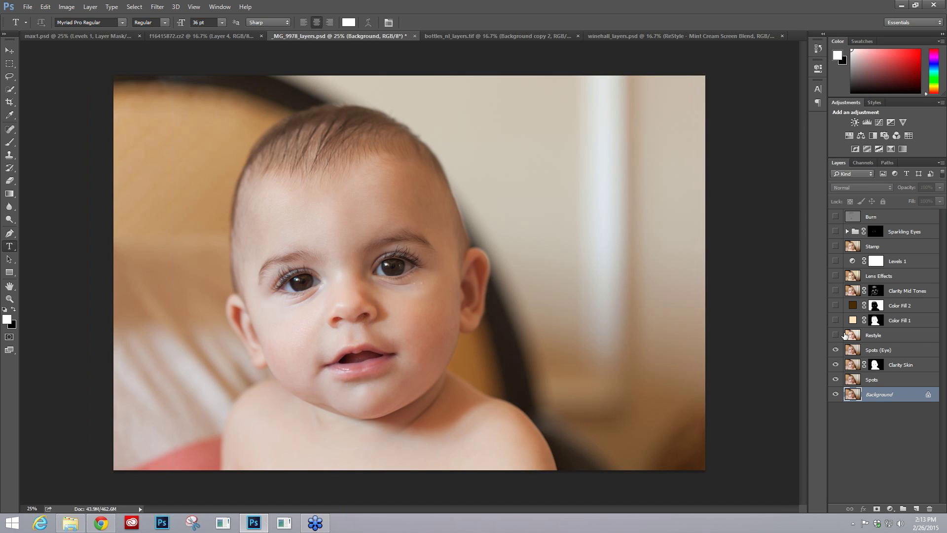
- Duplicate the Spots (Eye) layer and rename the copy as "ReStyle"
{"action": "left_click", "coordinate": [877, 351]}
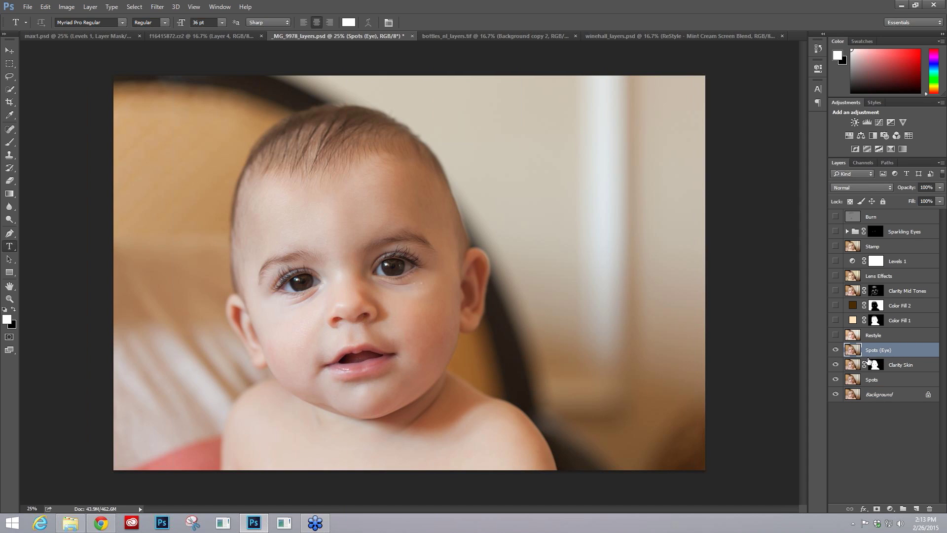
{"action": "key", "text": "ctrl+j"}
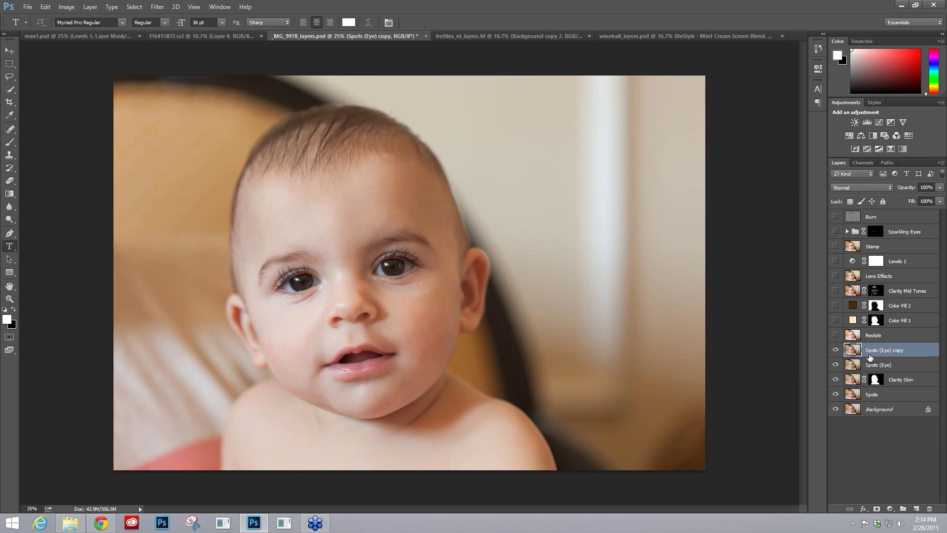
{"action": "double_click", "coordinate": [870, 351]}
{"action": "type", "text": "ReStyle"}
{"action": "key", "text": "Return"}
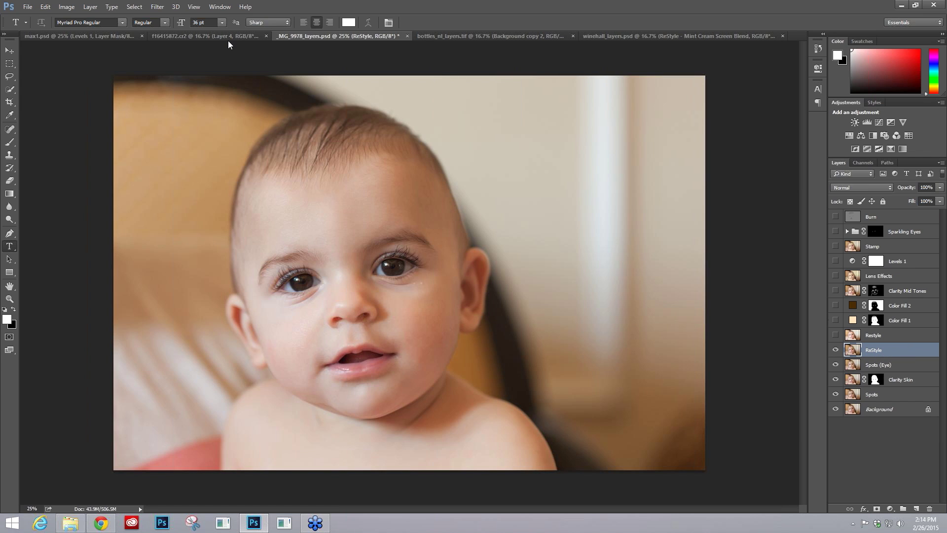
- Open the new ReStyle layer in the Topaz ReStyle filter and preview the Fashion collection's presets in a grid
{"action": "left_click", "coordinate": [157, 7]}
{"action": "mouse_move", "coordinate": [201, 215]}
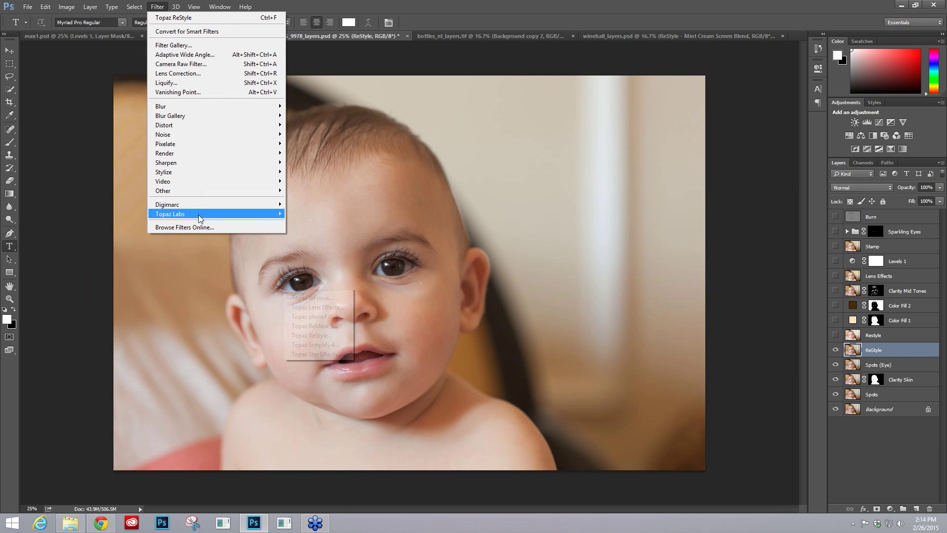
{"action": "left_click", "coordinate": [329, 336]}
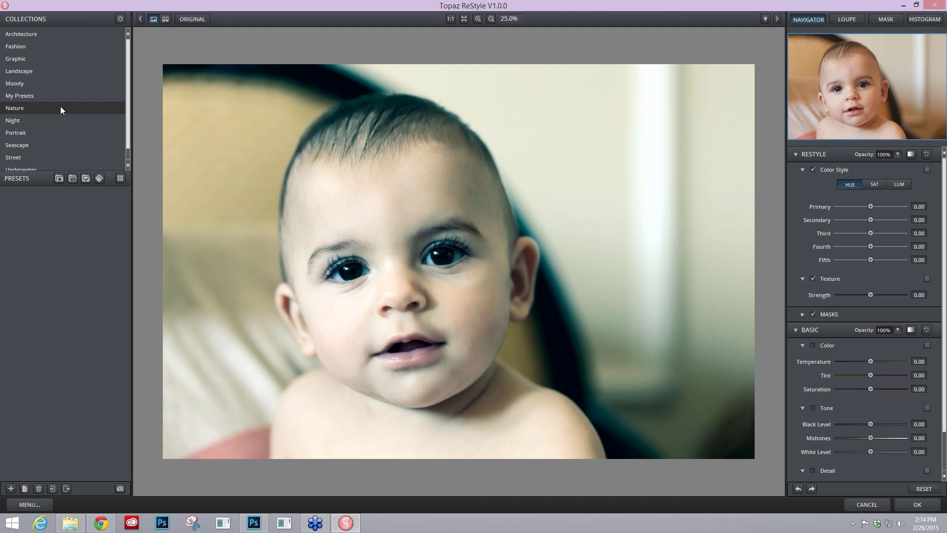
{"action": "left_click", "coordinate": [15, 48]}
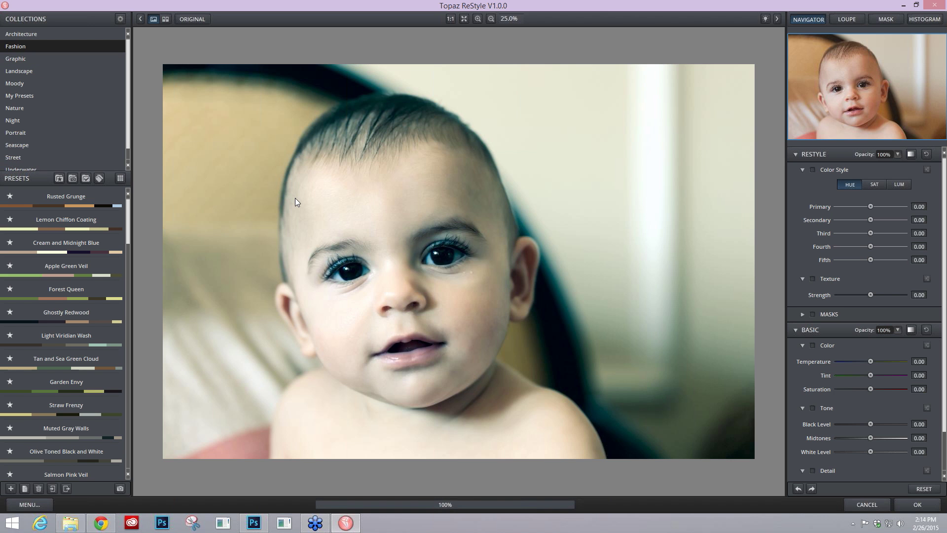
{"action": "key", "text": "ctrl+g"}
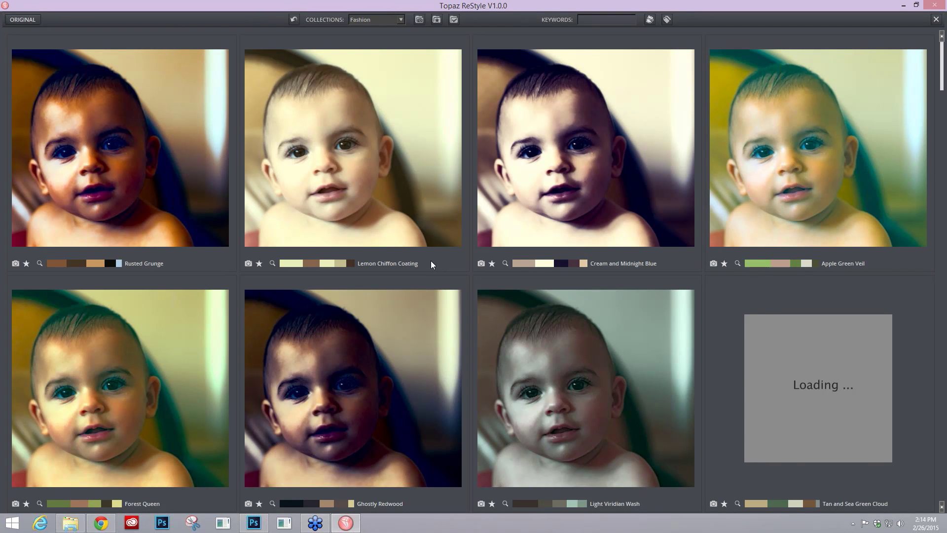
- Browse the Fashion presets and snapshot Lemon Chiffon Coating, Salmon Pink Veil and Burnished Fawn for comparison
{"action": "scroll", "coordinate": [368, 309], "scroll_direction": "down", "scroll_amount": 1}
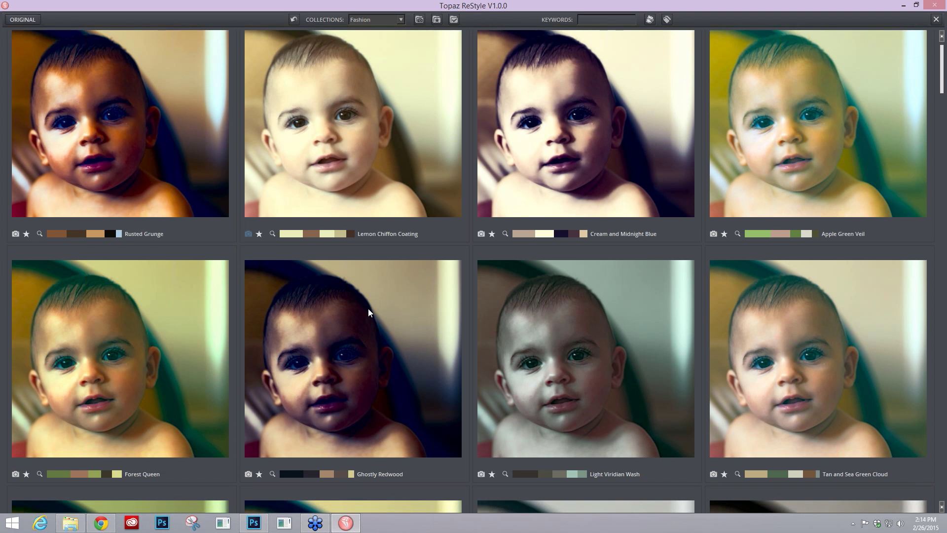
{"action": "scroll", "coordinate": [371, 307], "scroll_direction": "down", "scroll_amount": 1}
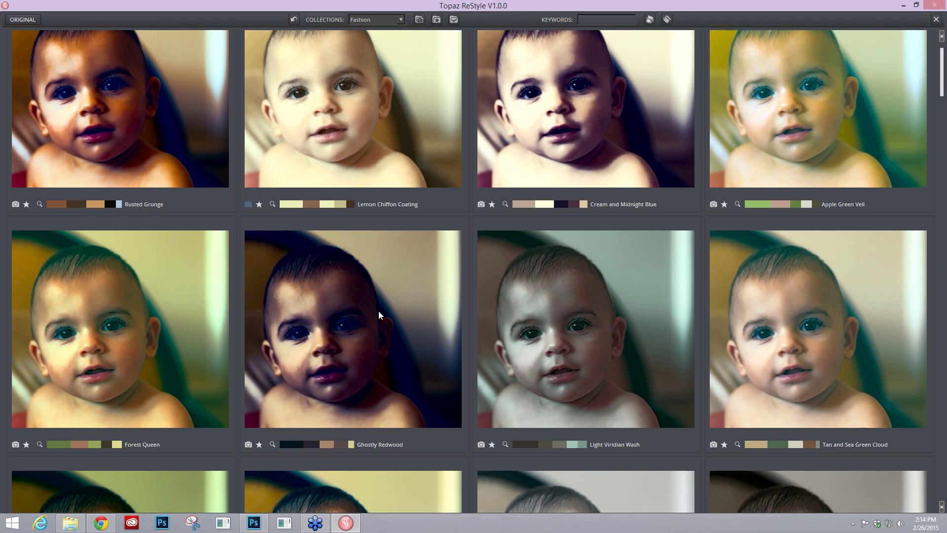
{"action": "scroll", "coordinate": [377, 309], "scroll_direction": "down", "scroll_amount": 8}
{"action": "scroll", "coordinate": [253, 374], "scroll_direction": "down", "scroll_amount": 3}
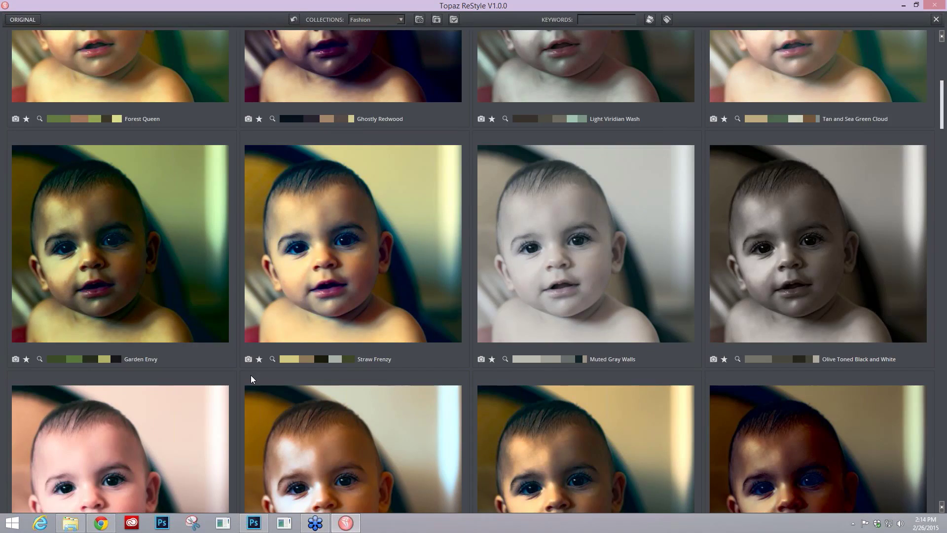
{"action": "scroll", "coordinate": [251, 377], "scroll_direction": "down", "scroll_amount": 5}
{"action": "scroll", "coordinate": [241, 381], "scroll_direction": "down", "scroll_amount": 5}
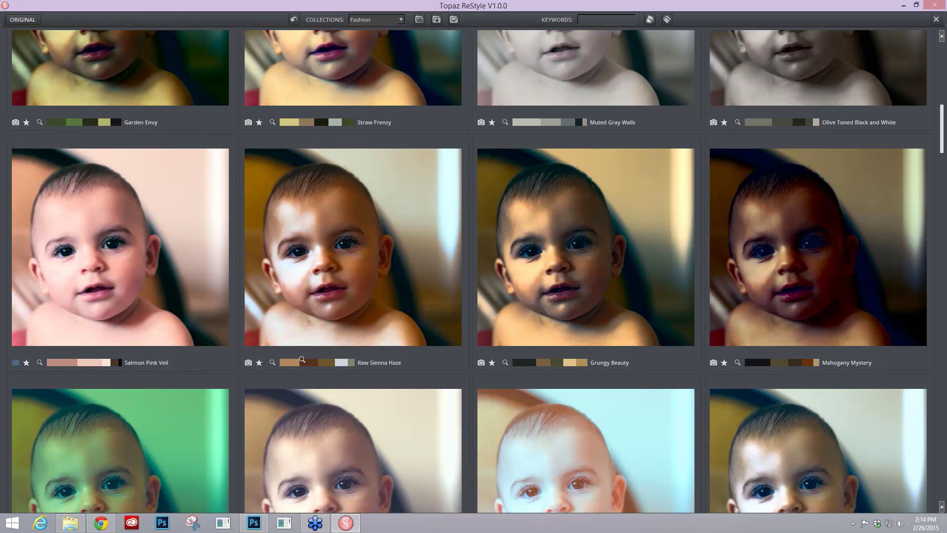
{"action": "scroll", "coordinate": [444, 370], "scroll_direction": "down", "scroll_amount": 2}
{"action": "scroll", "coordinate": [463, 377], "scroll_direction": "down", "scroll_amount": 5}
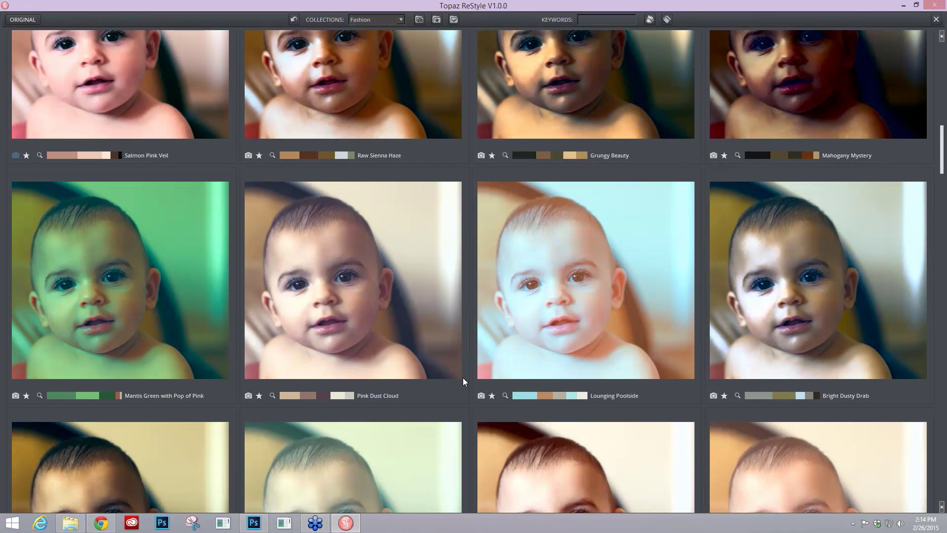
{"action": "scroll", "coordinate": [456, 378], "scroll_direction": "down", "scroll_amount": 3}
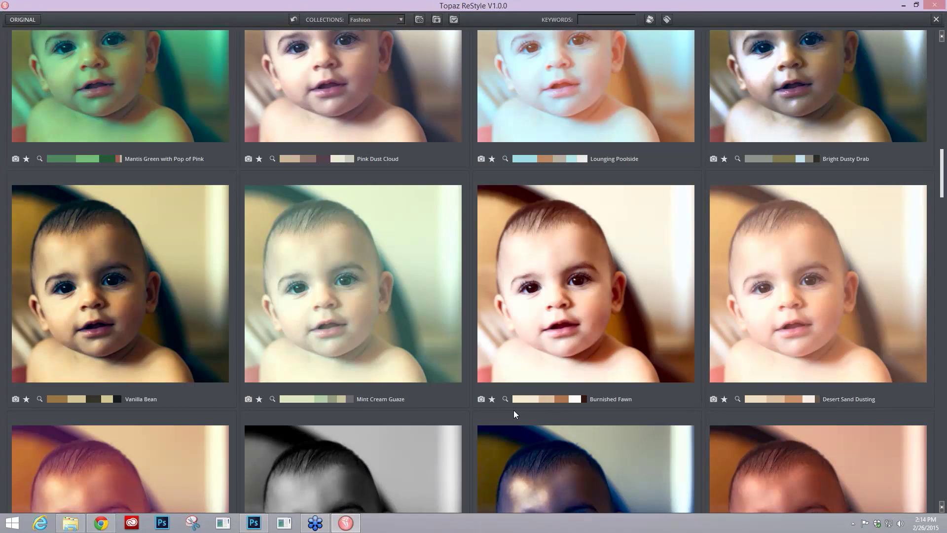
{"action": "left_click", "coordinate": [481, 399]}
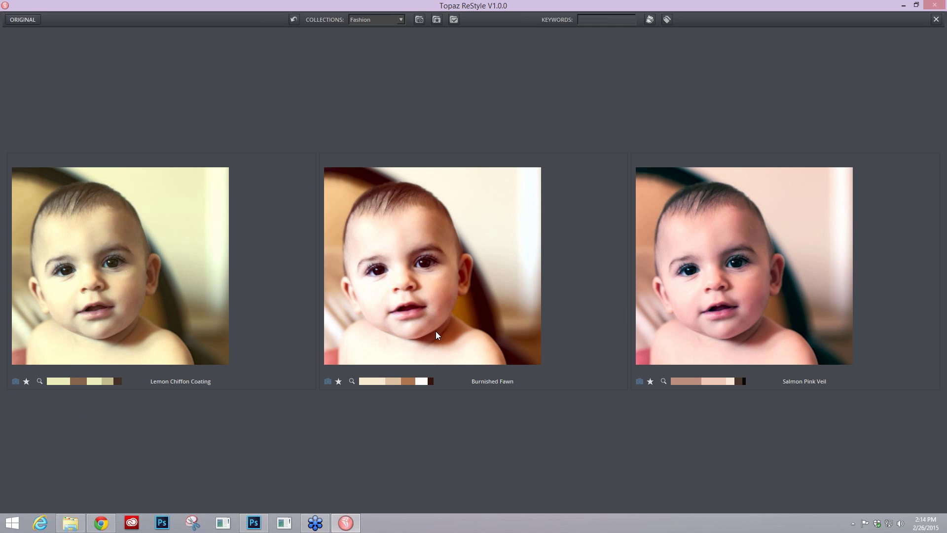
- Find presets similar to Burnished Fawn, look through them and add Desert Sand Dusting to the comparison snapshots
{"action": "left_click", "coordinate": [351, 382]}
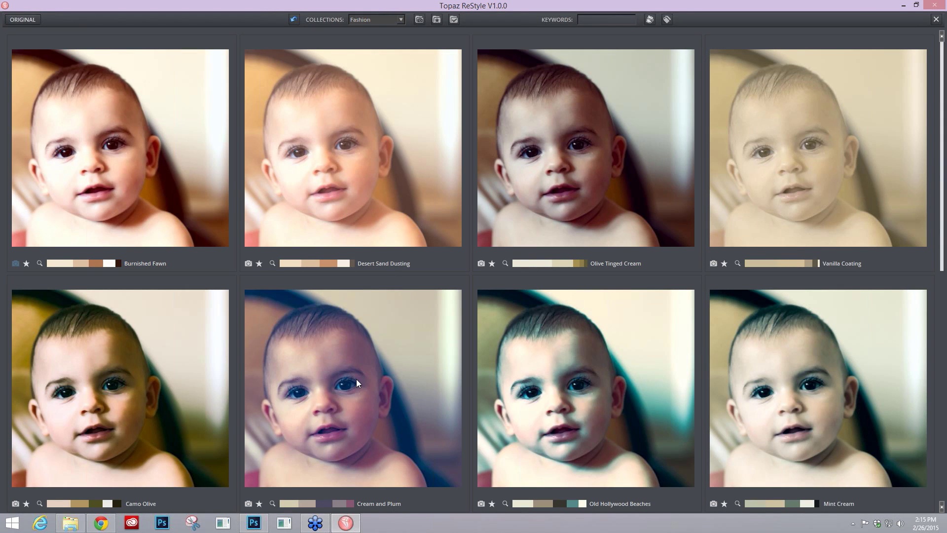
{"action": "scroll", "coordinate": [634, 360], "scroll_direction": "down", "scroll_amount": 2}
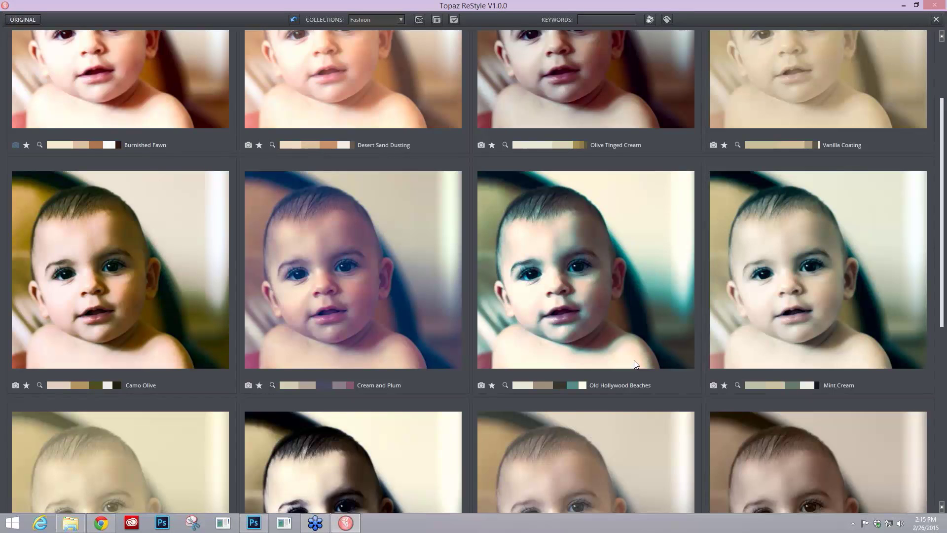
{"action": "scroll", "coordinate": [760, 342], "scroll_direction": "down", "scroll_amount": 4}
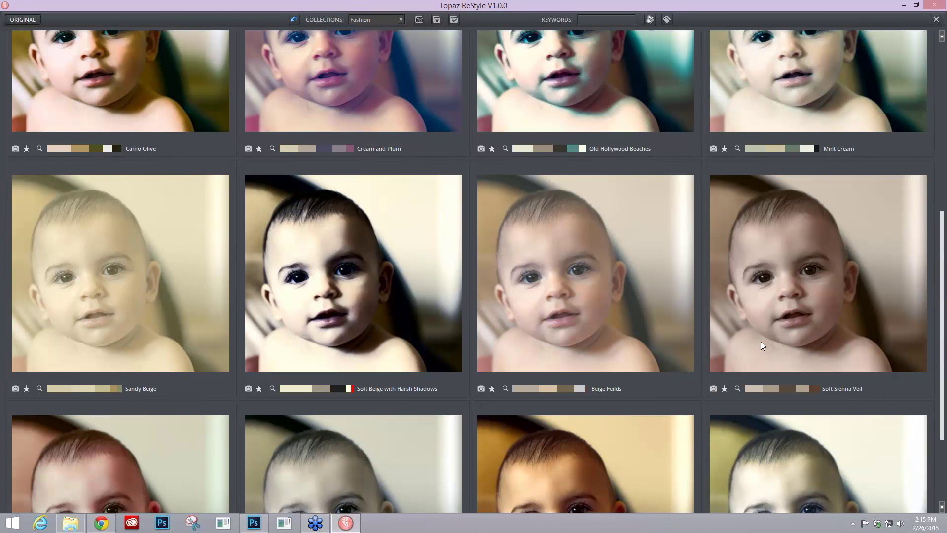
{"action": "scroll", "coordinate": [761, 342], "scroll_direction": "down", "scroll_amount": 3}
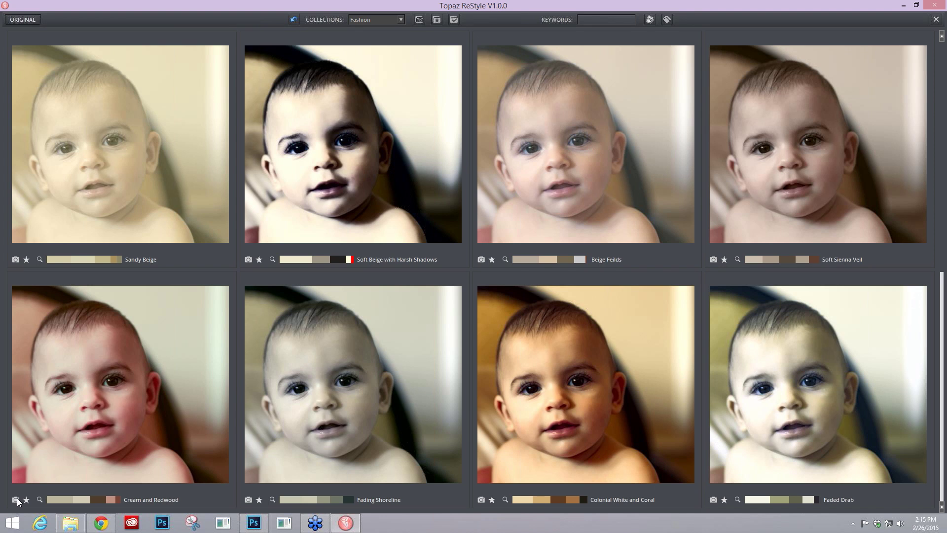
{"action": "scroll", "coordinate": [436, 427], "scroll_direction": "up", "scroll_amount": 5}
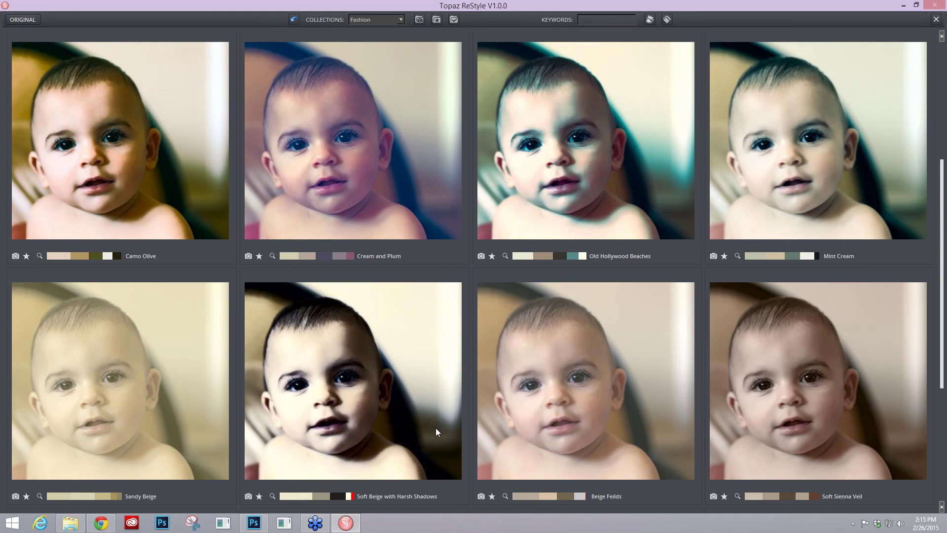
{"action": "scroll", "coordinate": [248, 145], "scroll_direction": "up", "scroll_amount": 1}
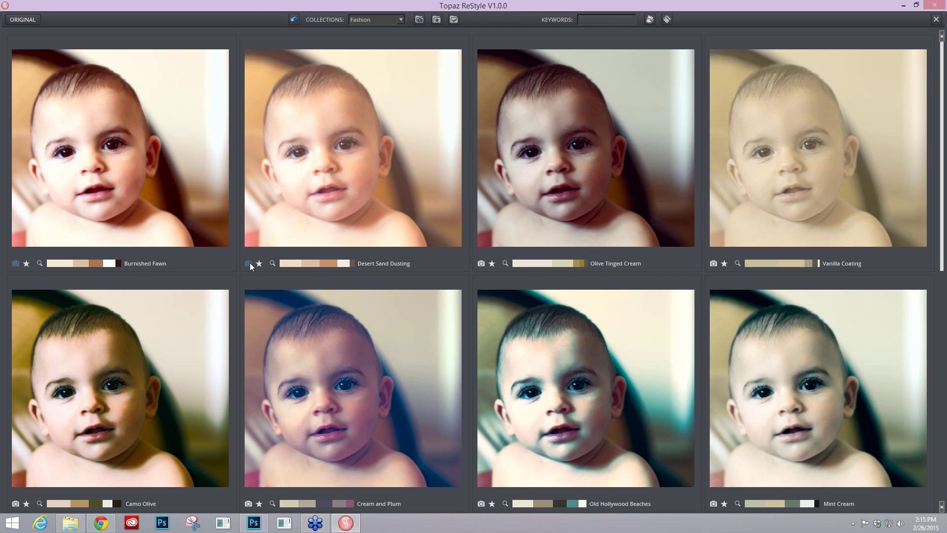
- Find presets matching Burnished Fawn's cream color swatch and use Faded Tangerine on the portrait
{"action": "left_click", "coordinate": [63, 264]}
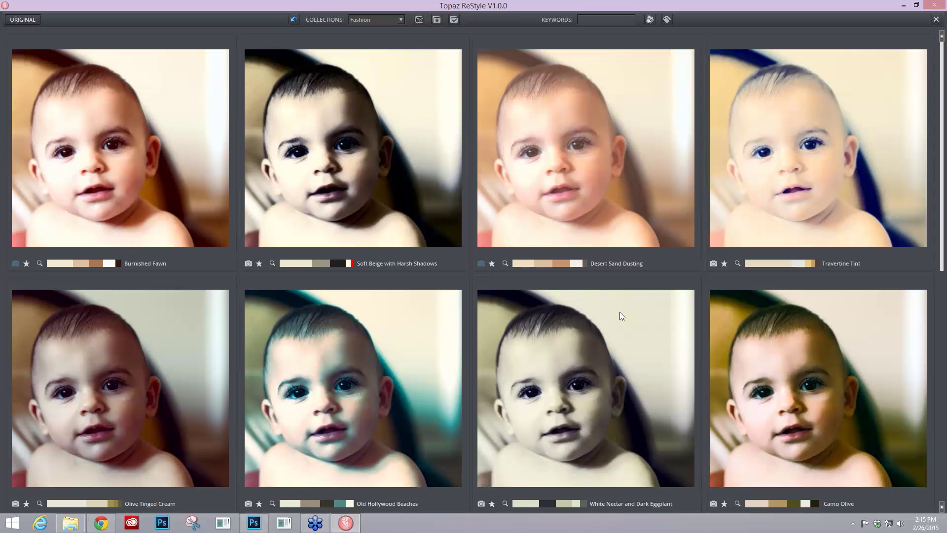
{"action": "scroll", "coordinate": [592, 308], "scroll_direction": "down", "scroll_amount": 5}
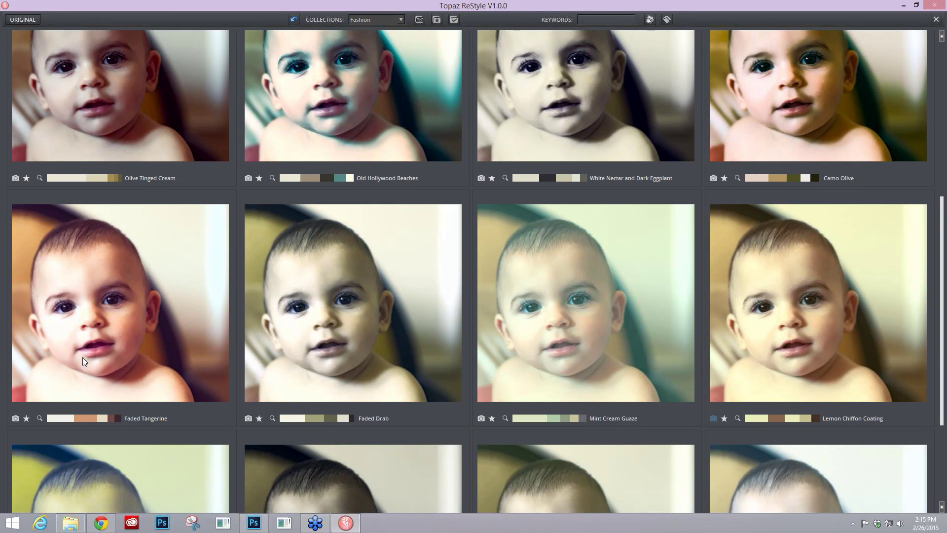
{"action": "left_click", "coordinate": [121, 337]}
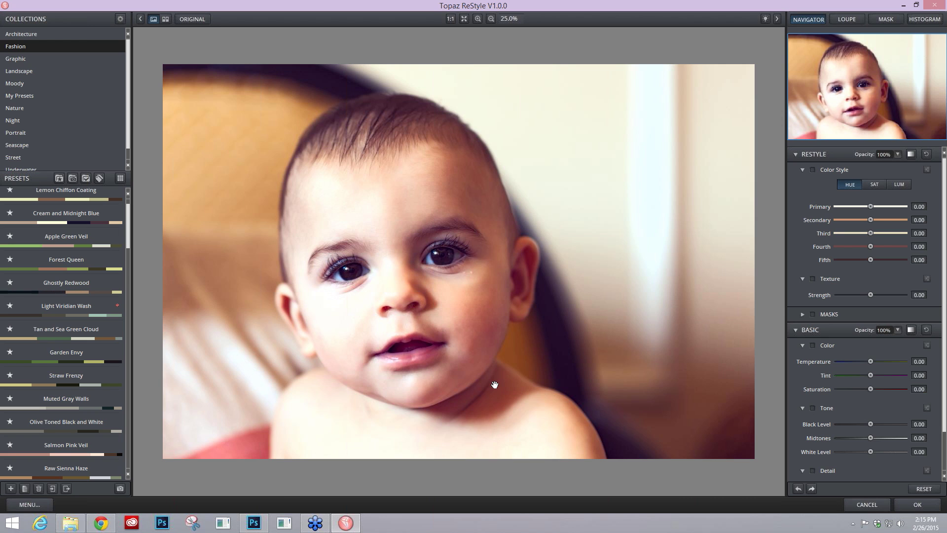
- Set the ReStyle blend mode to Soft Light and reduce its opacity to 49%
{"action": "left_click", "coordinate": [899, 154]}
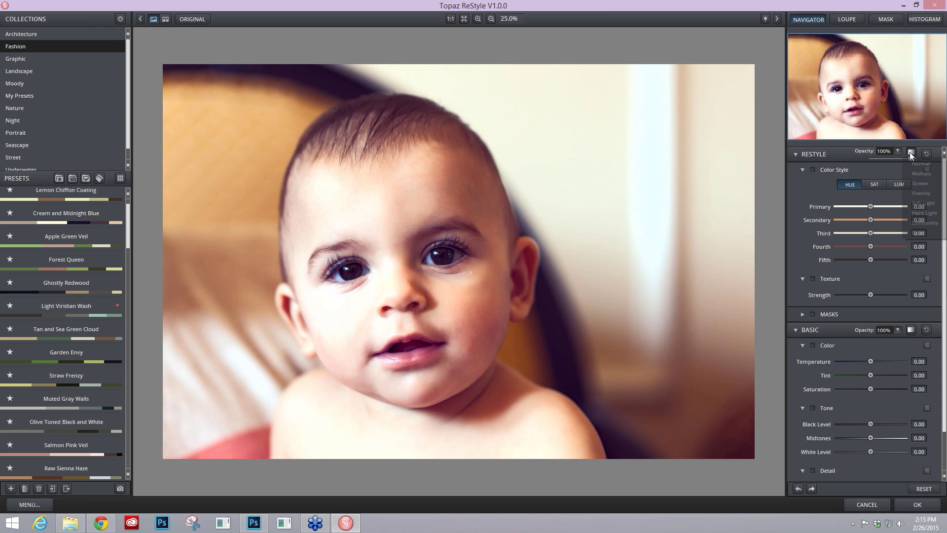
{"action": "left_click", "coordinate": [911, 151]}
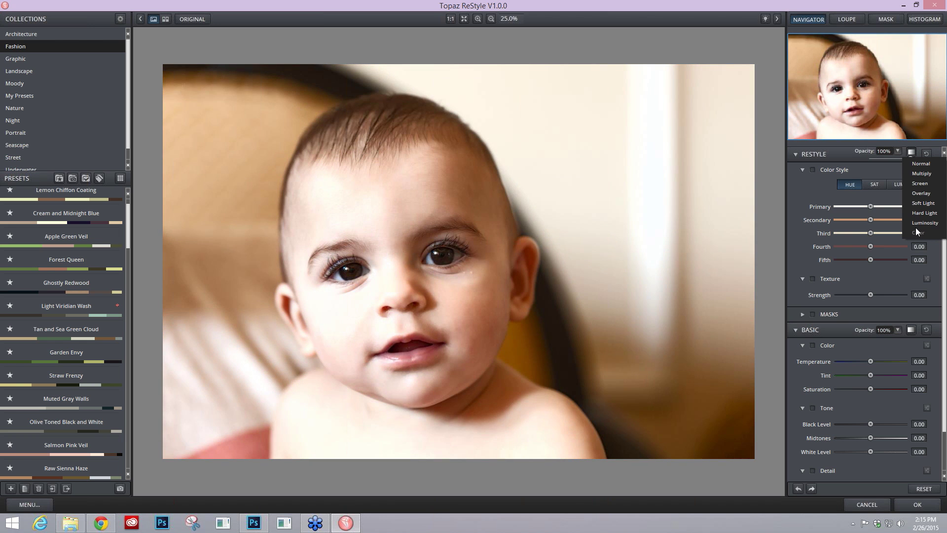
{"action": "left_click", "coordinate": [920, 203]}
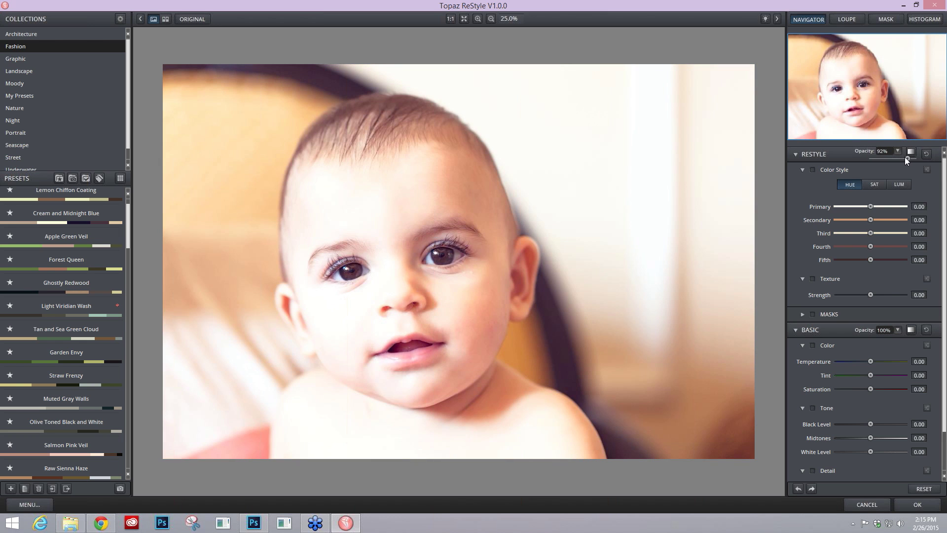
{"action": "mouse_move", "coordinate": [905, 157]}
{"action": "left_mouse_down"}
{"action": "mouse_move", "coordinate": [885, 159]}
{"action": "mouse_move", "coordinate": [894, 161]}
{"action": "left_mouse_up"}
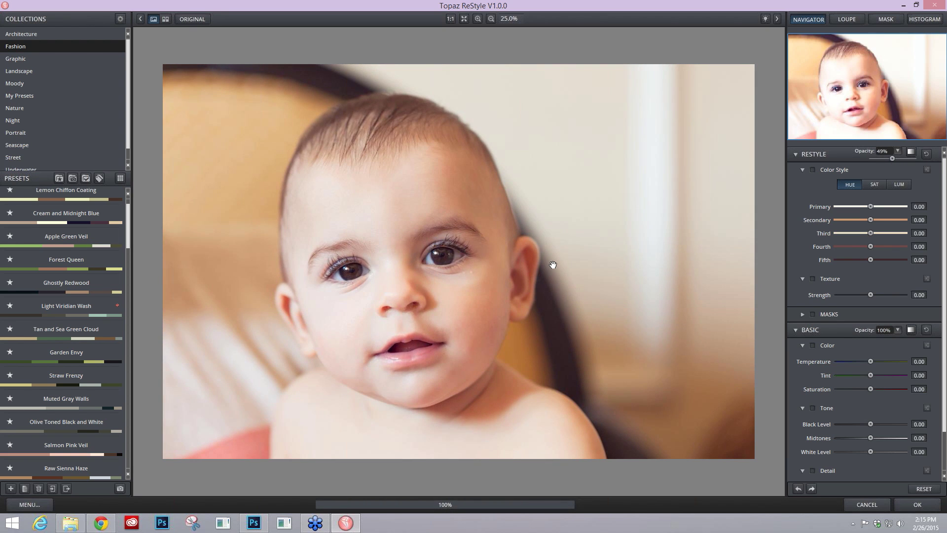